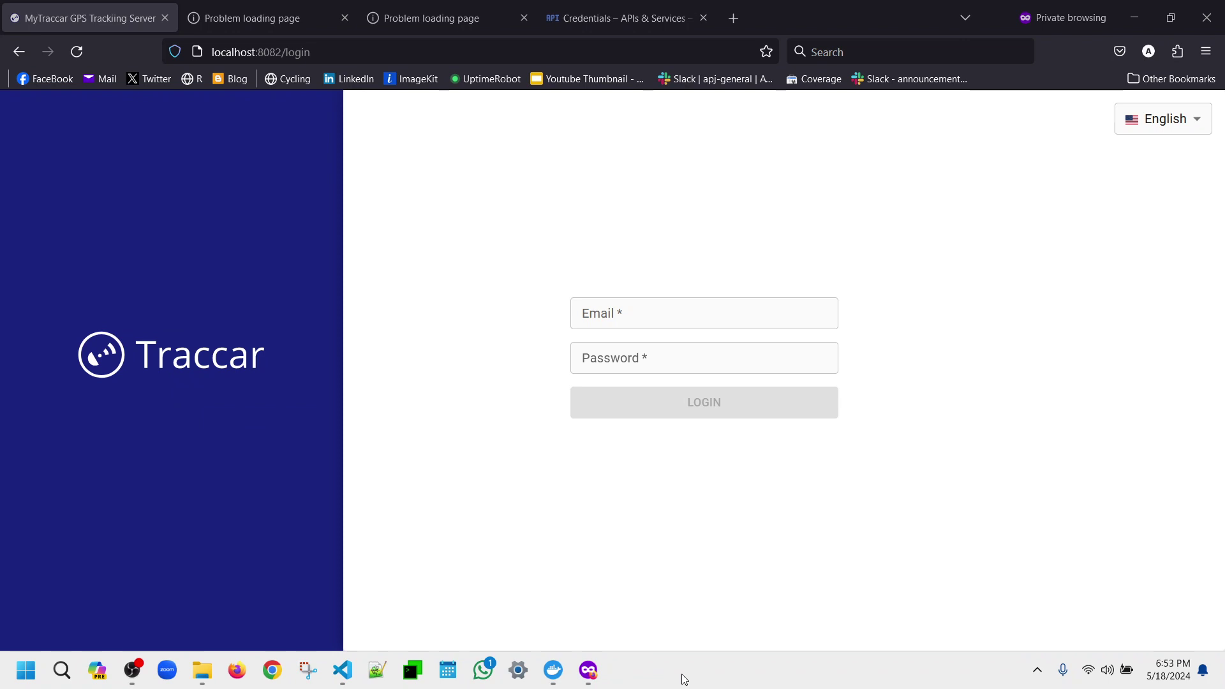
From the Credentials page, start creating a new OAuth client ID.
left_click(619, 23)
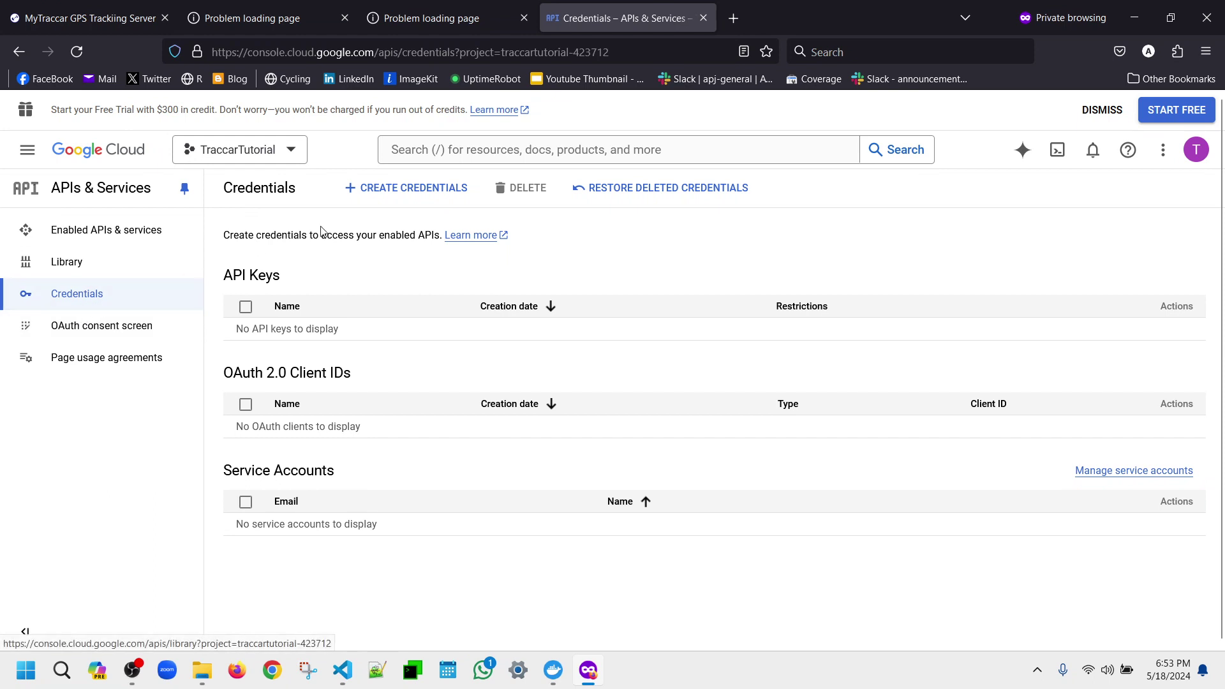
left_click(407, 190)
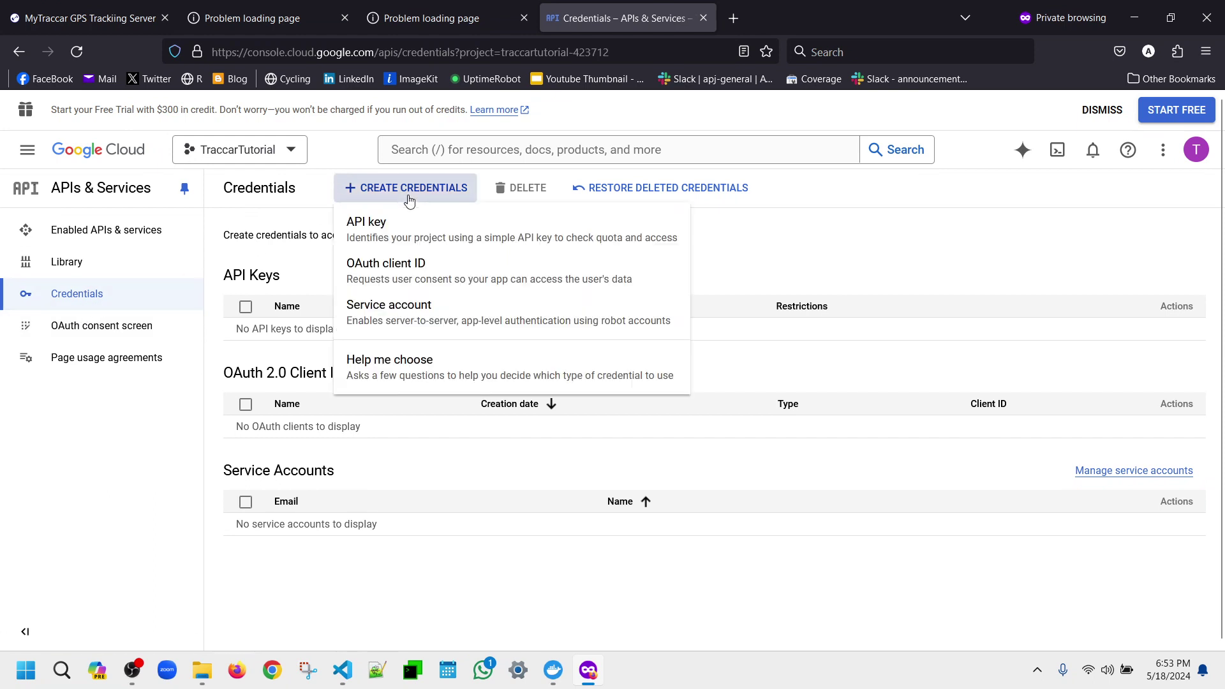
left_click(418, 267)
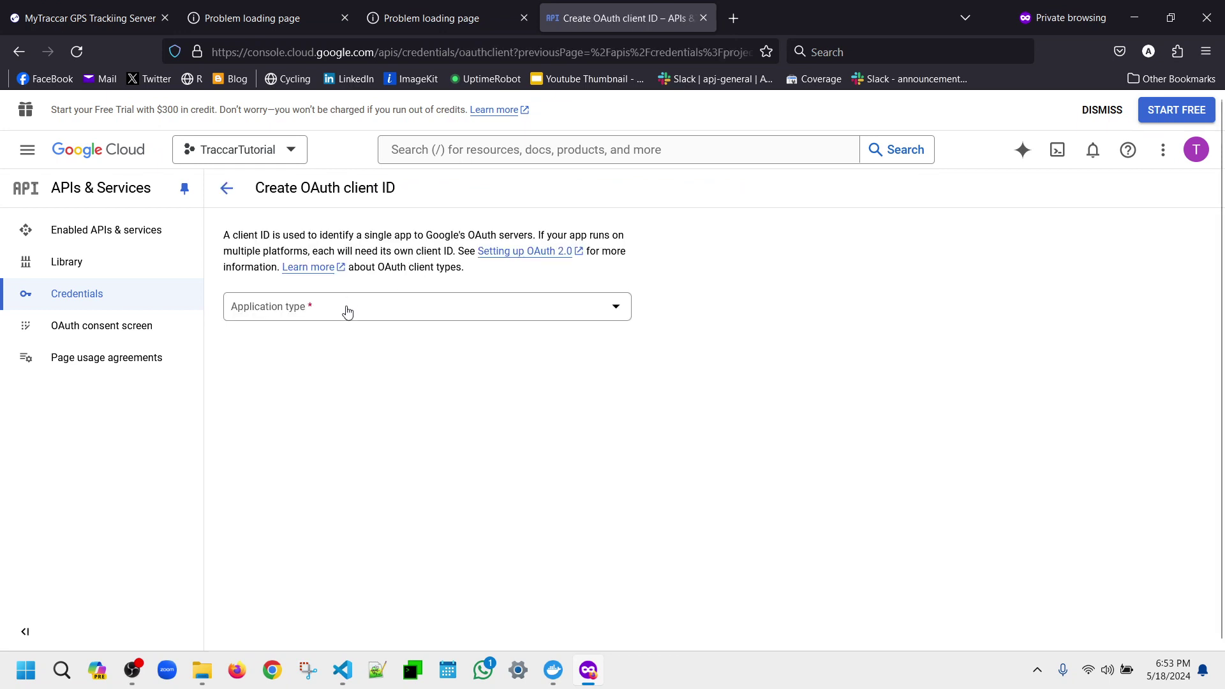
Set the application type to Web application and name the client MyTraccar.online.
left_click(348, 310)
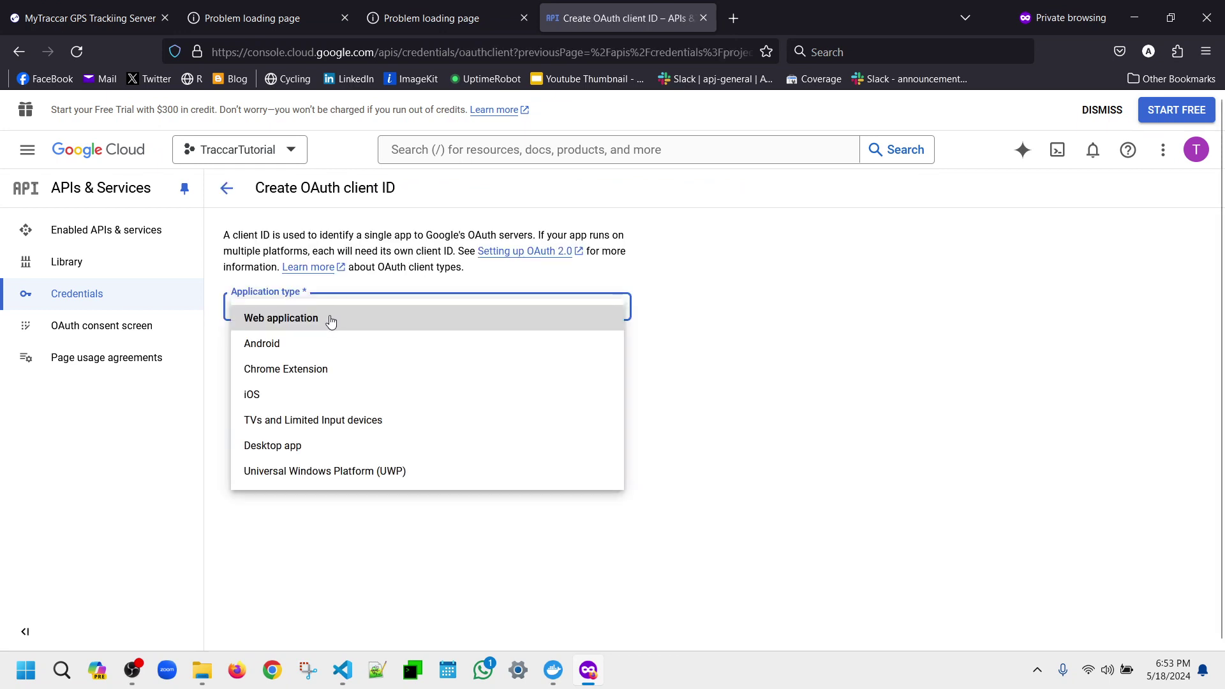
left_click(330, 320)
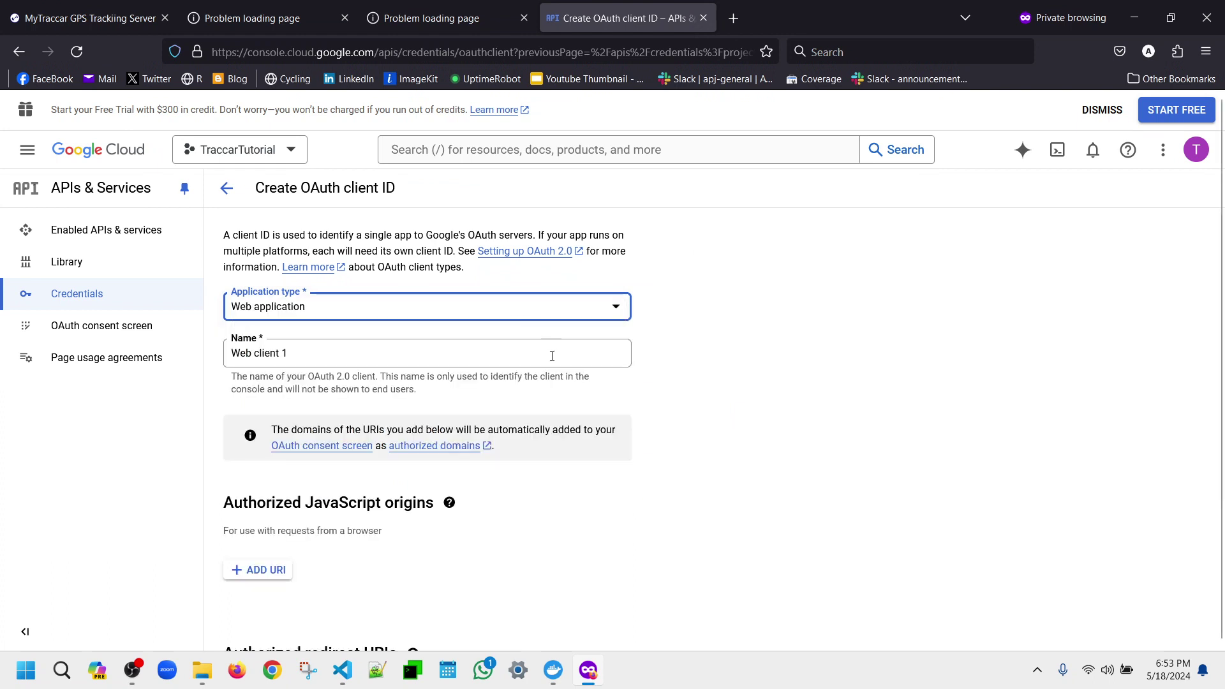
double_click(319, 358)
key("ctrl+a")
type("MyTraccar.online")
scroll(341, 393, "down", 3)
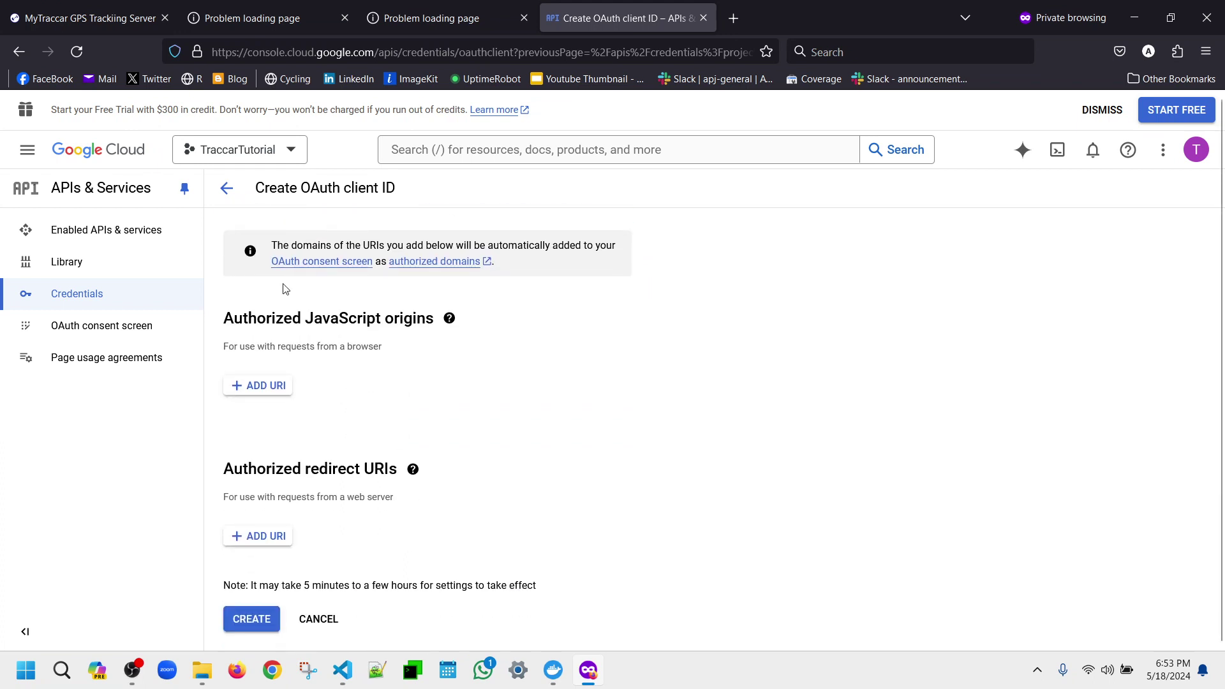
left_click(255, 386)
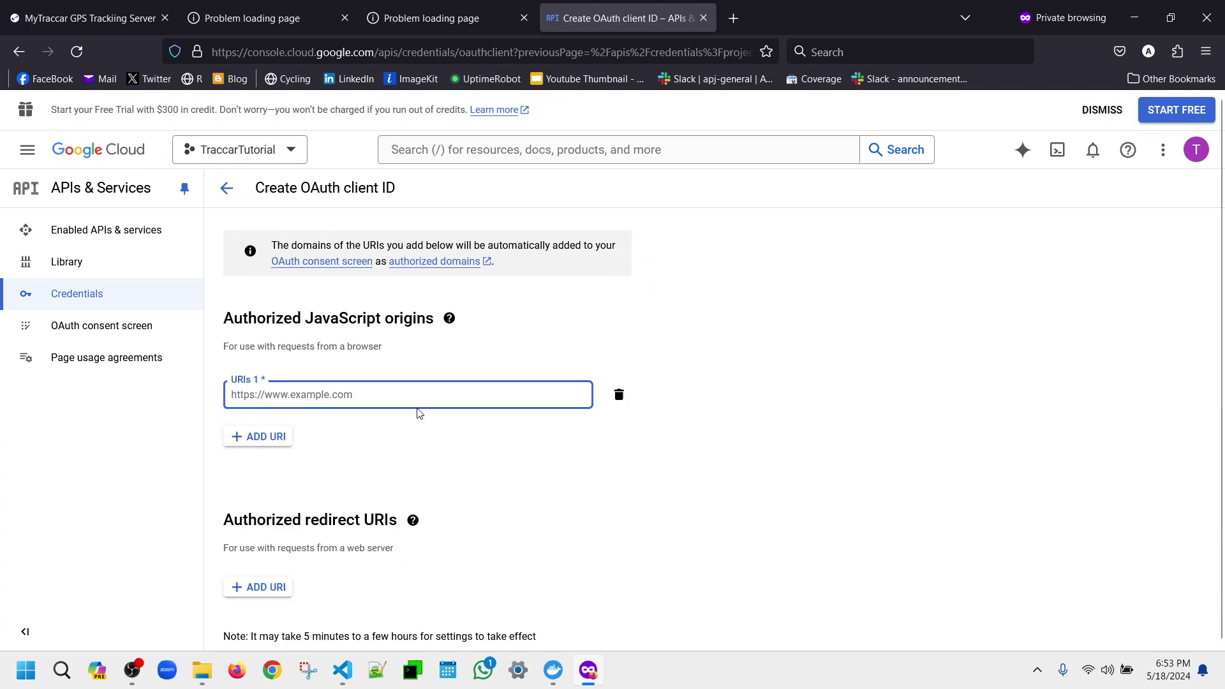
type("https://mytracca")
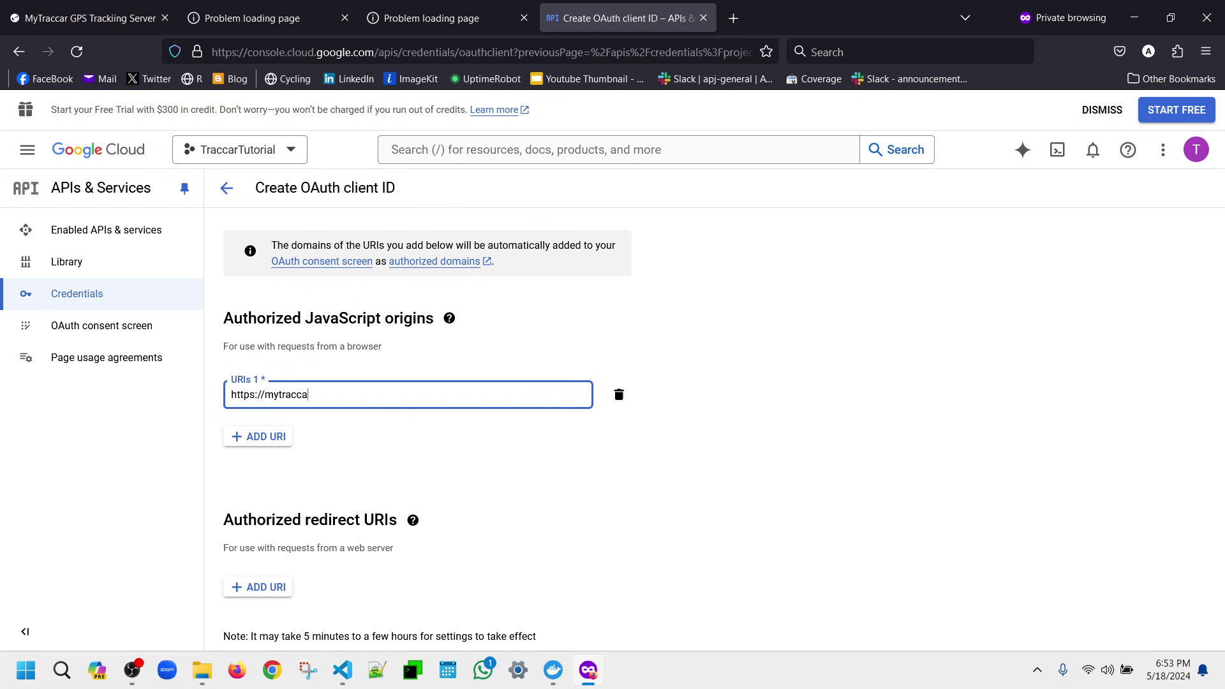
type("r.online")
scroll(457, 390, "down", 2)
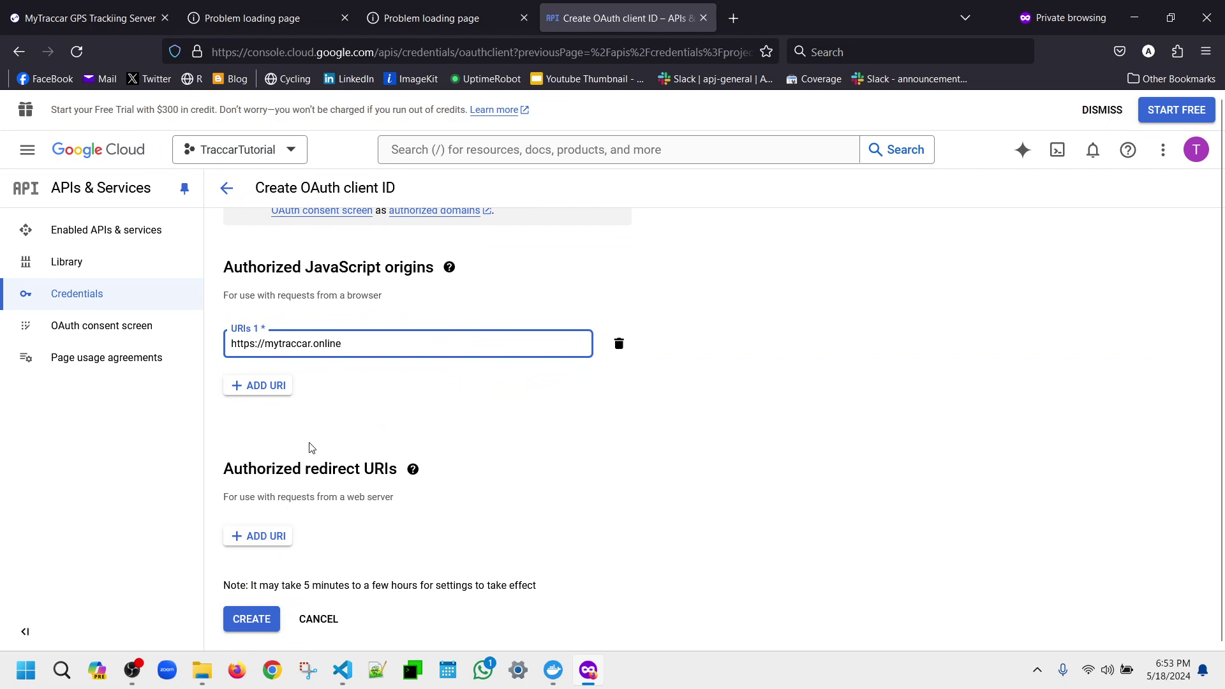
left_click(316, 520)
left_click(287, 537)
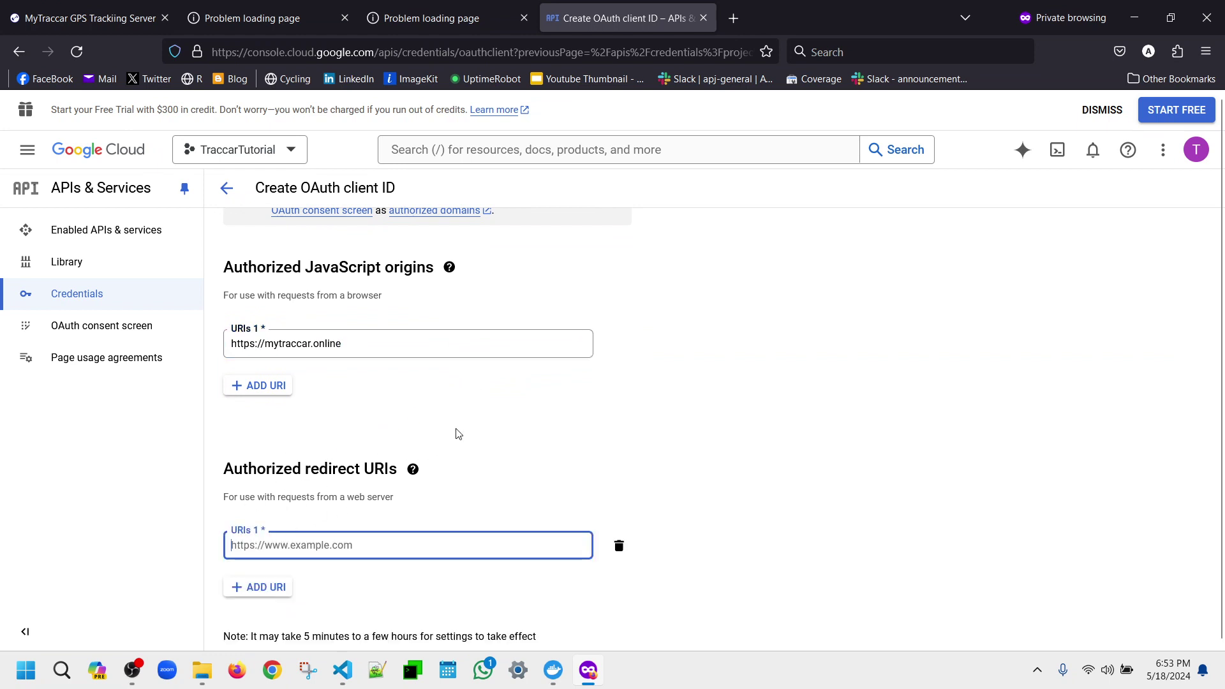
scroll(440, 446, "down", 2)
type("htt")
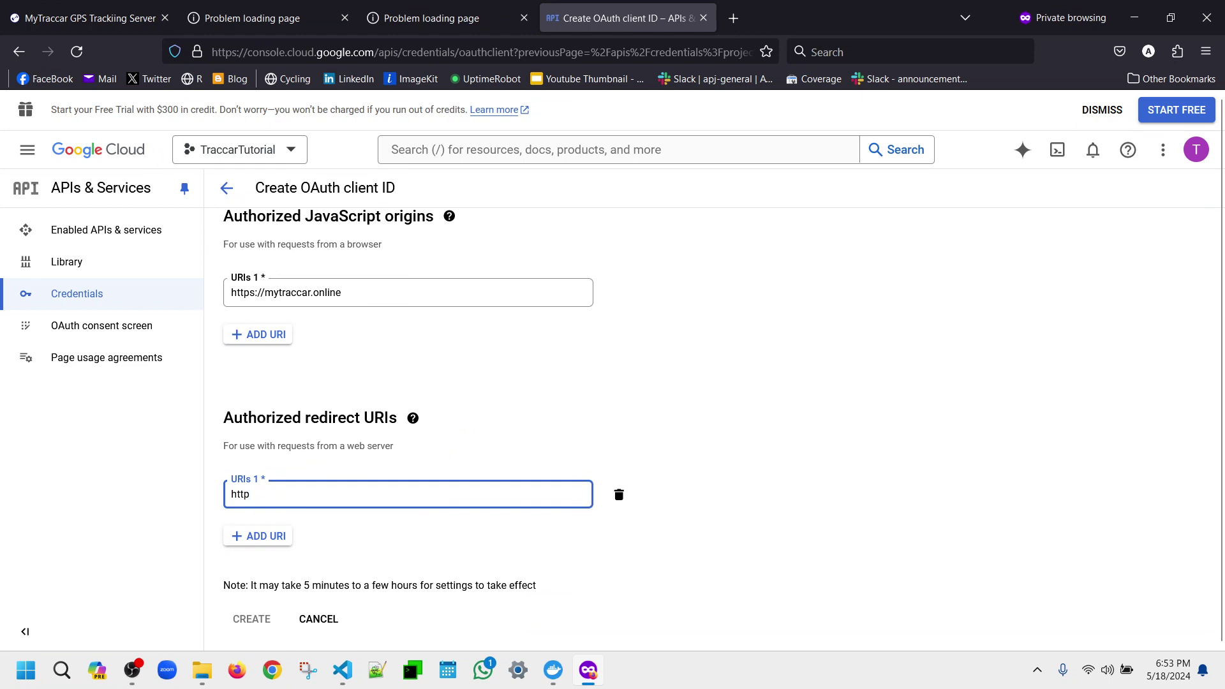
type("ps")
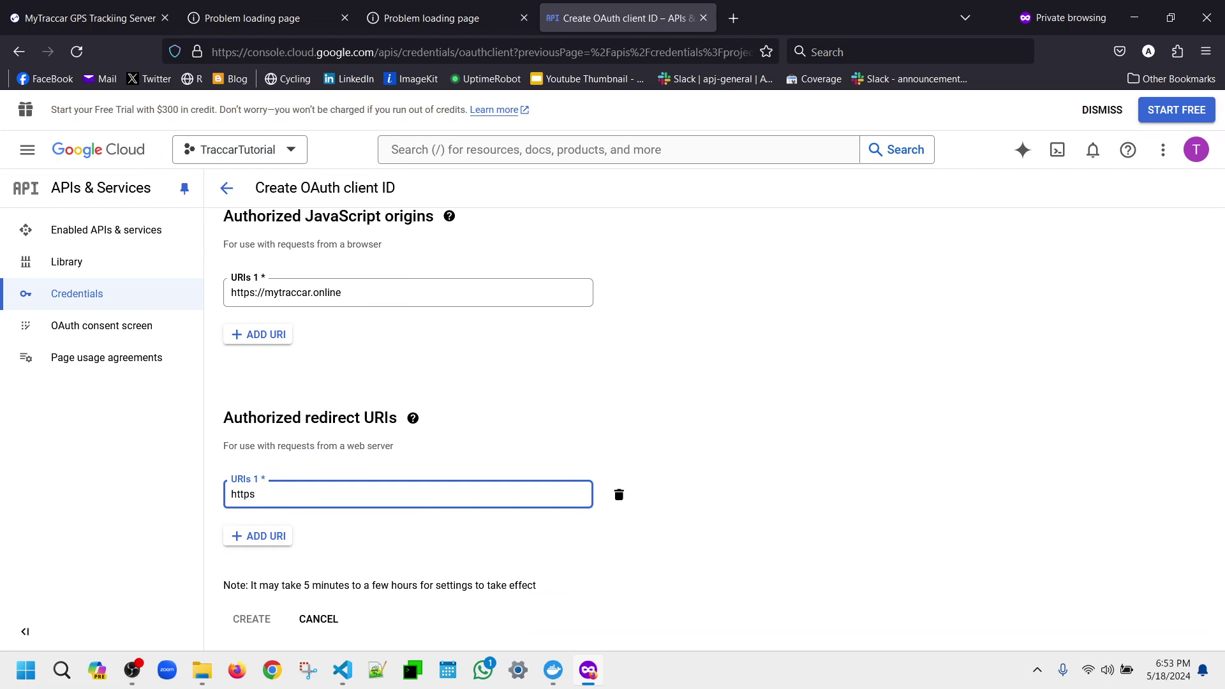
type("://mytraccar.online")
left_click(264, 539)
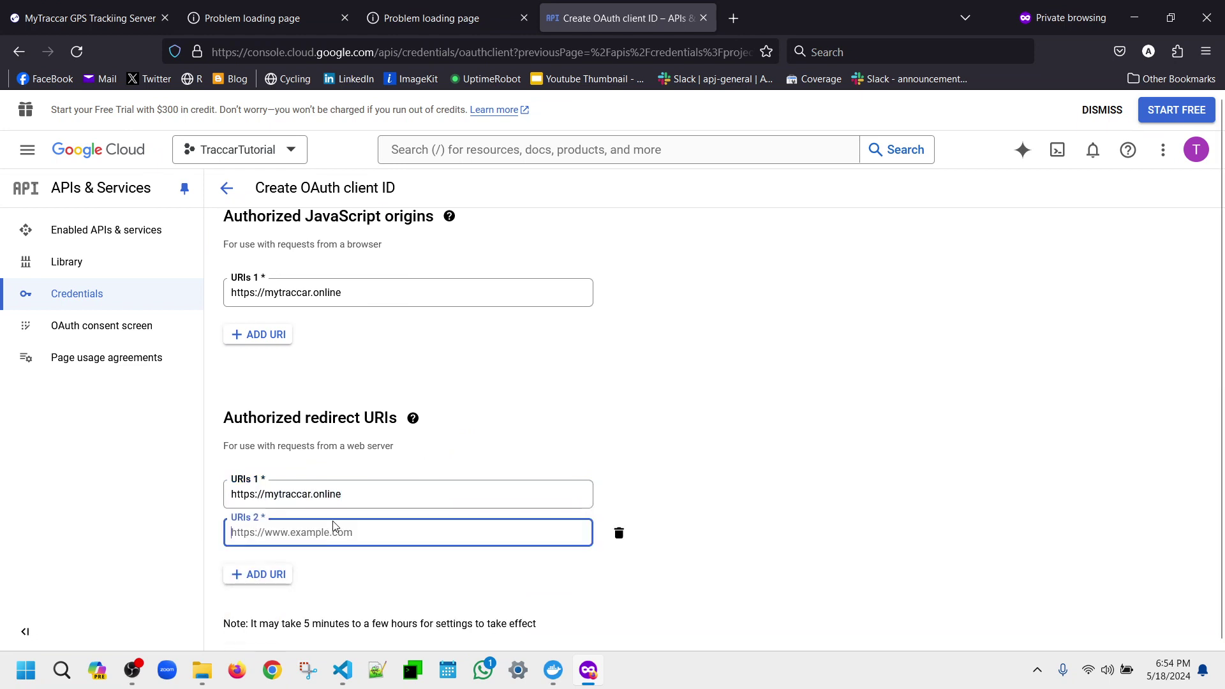
type("http://localhost:8082")
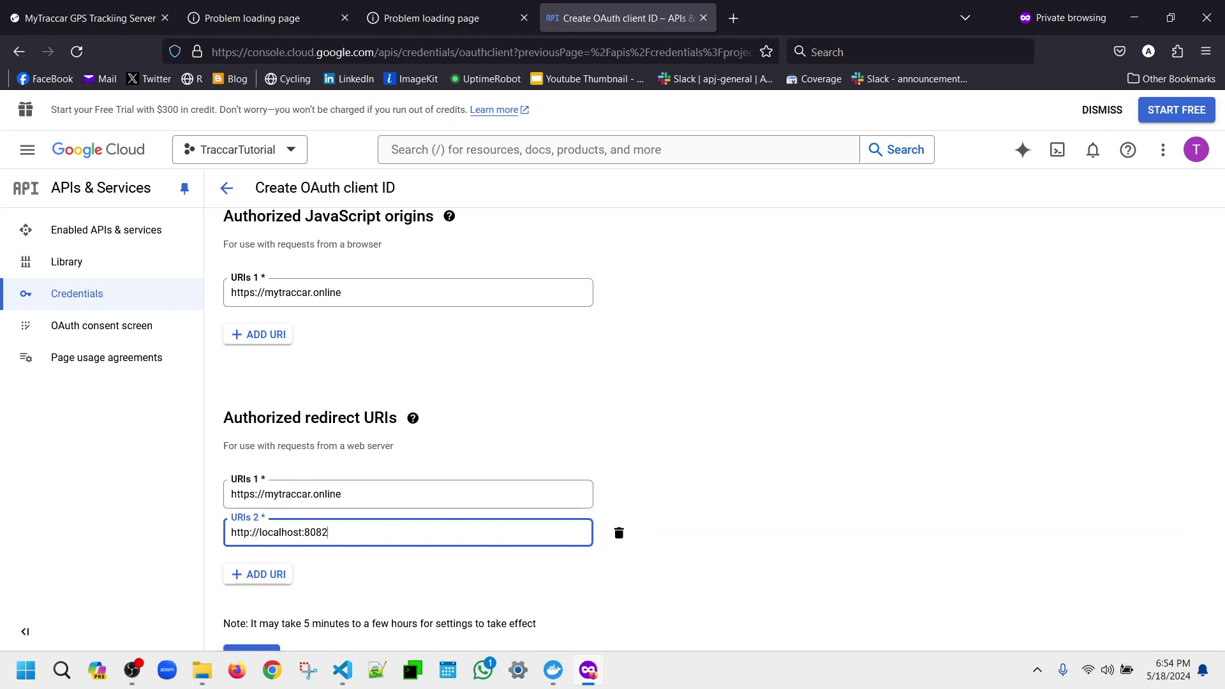
Append /api/session/openid/callback from traccar.xml to the localhost:8082 redirect URI and create the client.
left_click(343, 670)
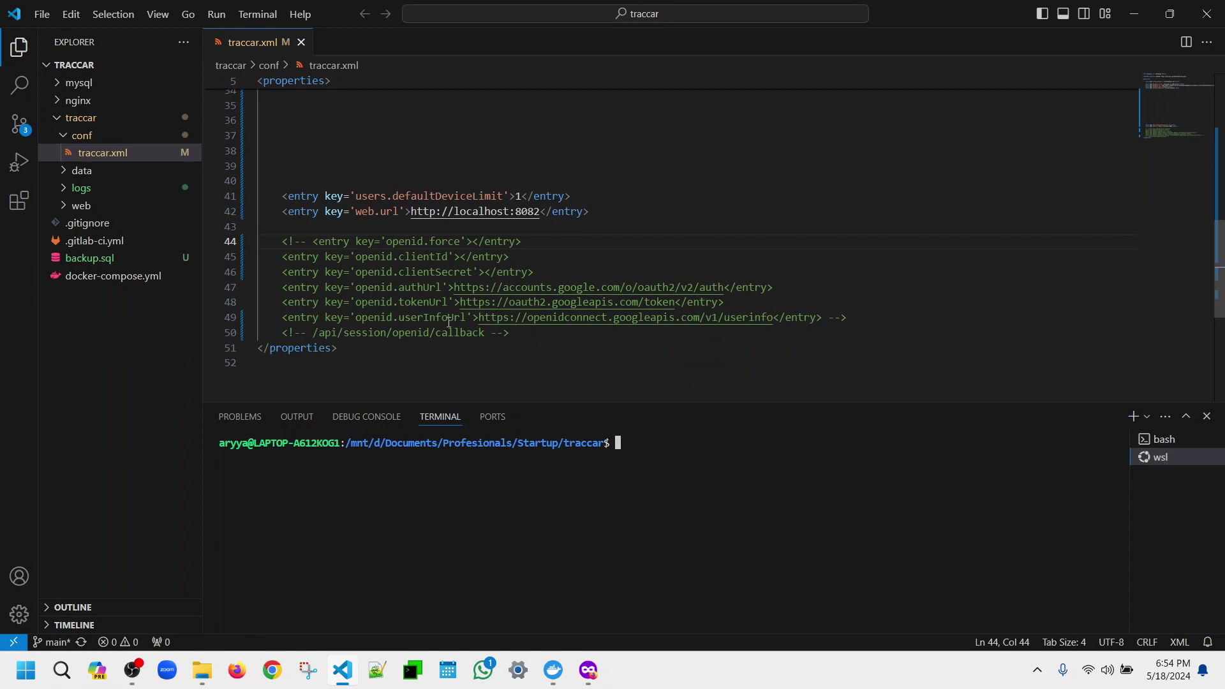
left_click_drag(314, 332, 485, 333)
key("ctrl+c")
left_click(342, 670)
key("ctrl+v")
left_click(365, 584)
scroll(461, 413, "down", 1)
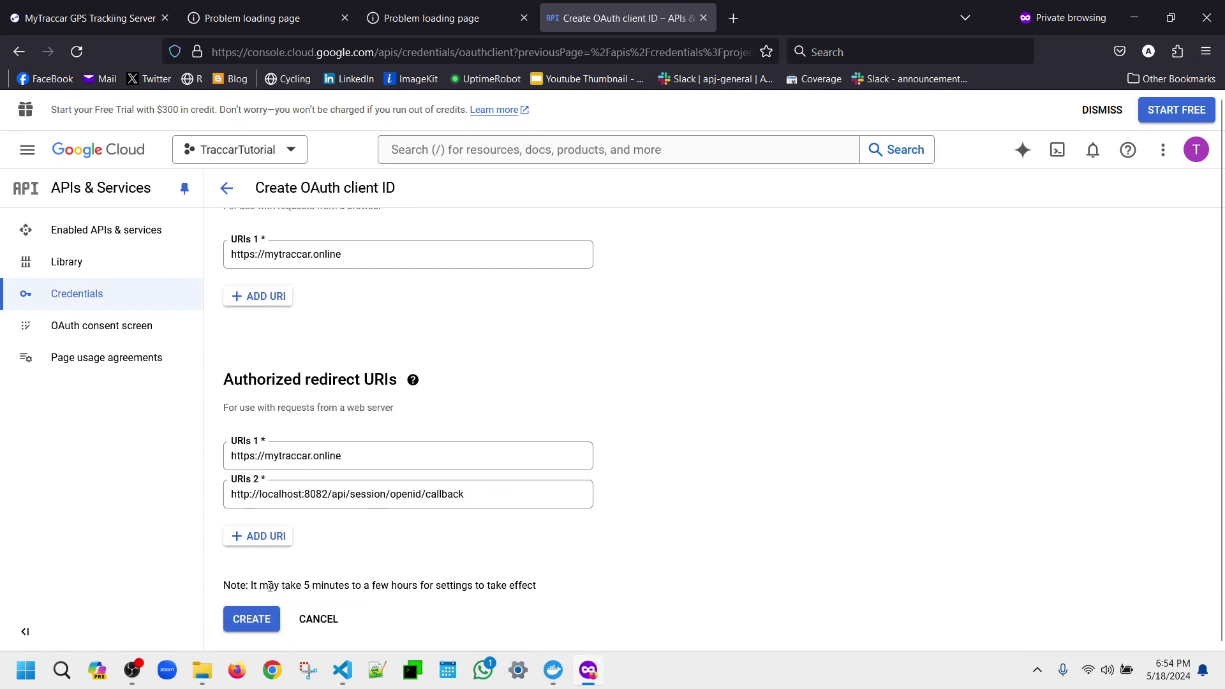
left_click(254, 616)
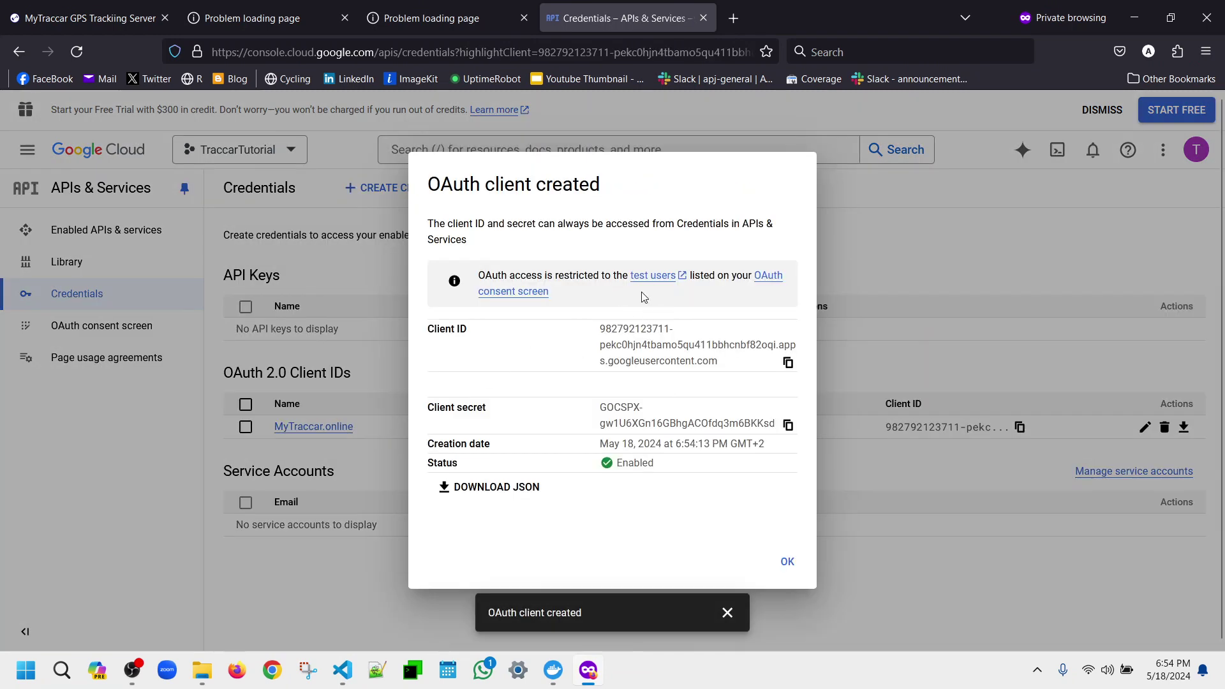
Paste the new client ID as the openid.clientId value in traccar.xml.
left_click(788, 362)
left_click(342, 670)
left_click(496, 272)
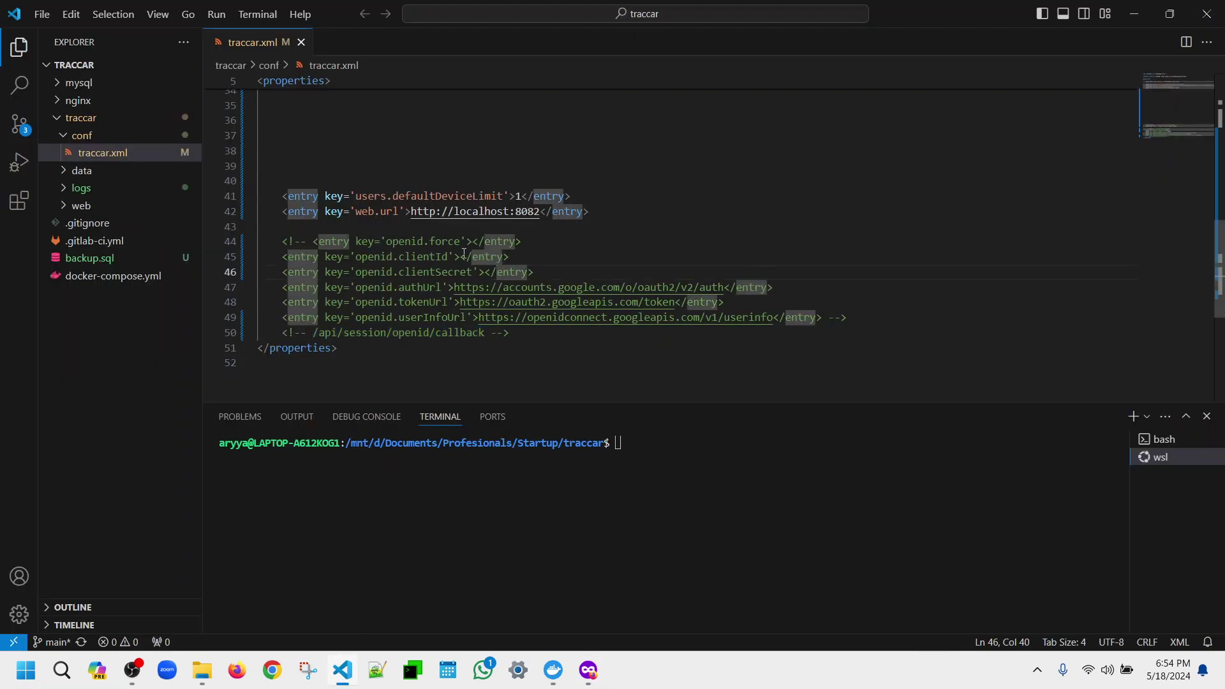
left_click(459, 257)
key("ctrl+v")
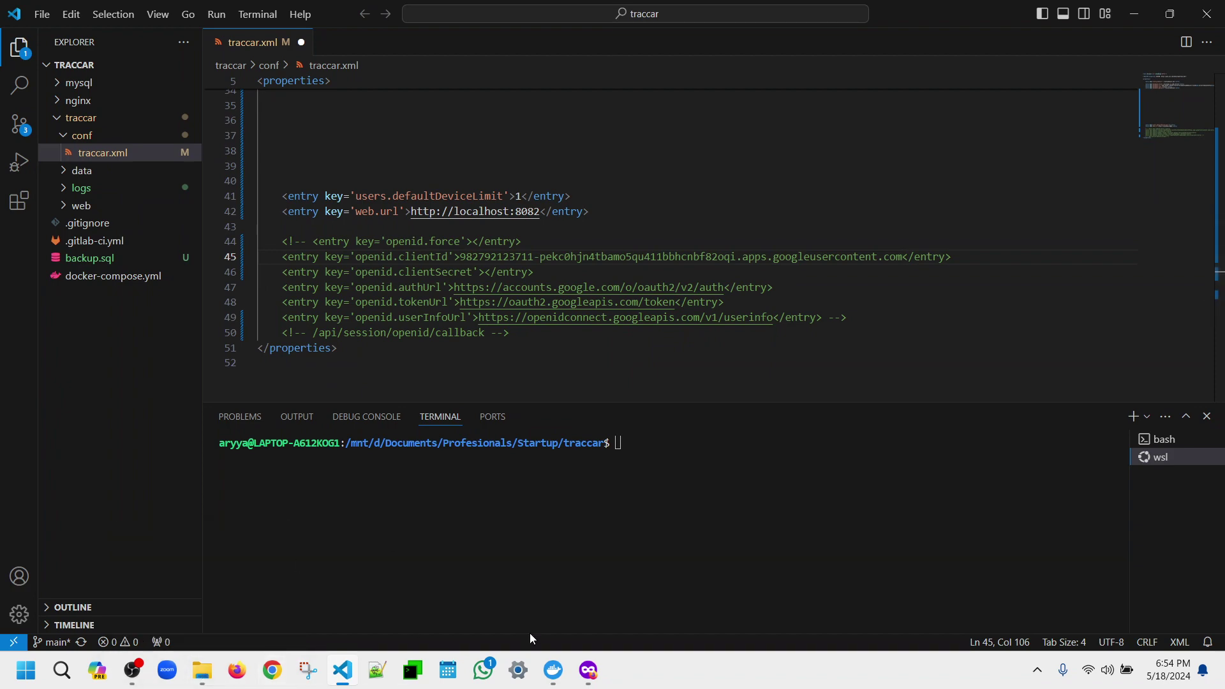
Paste the client secret as the openid.clientSecret value.
left_click(589, 669)
left_click(788, 426)
left_click(342, 670)
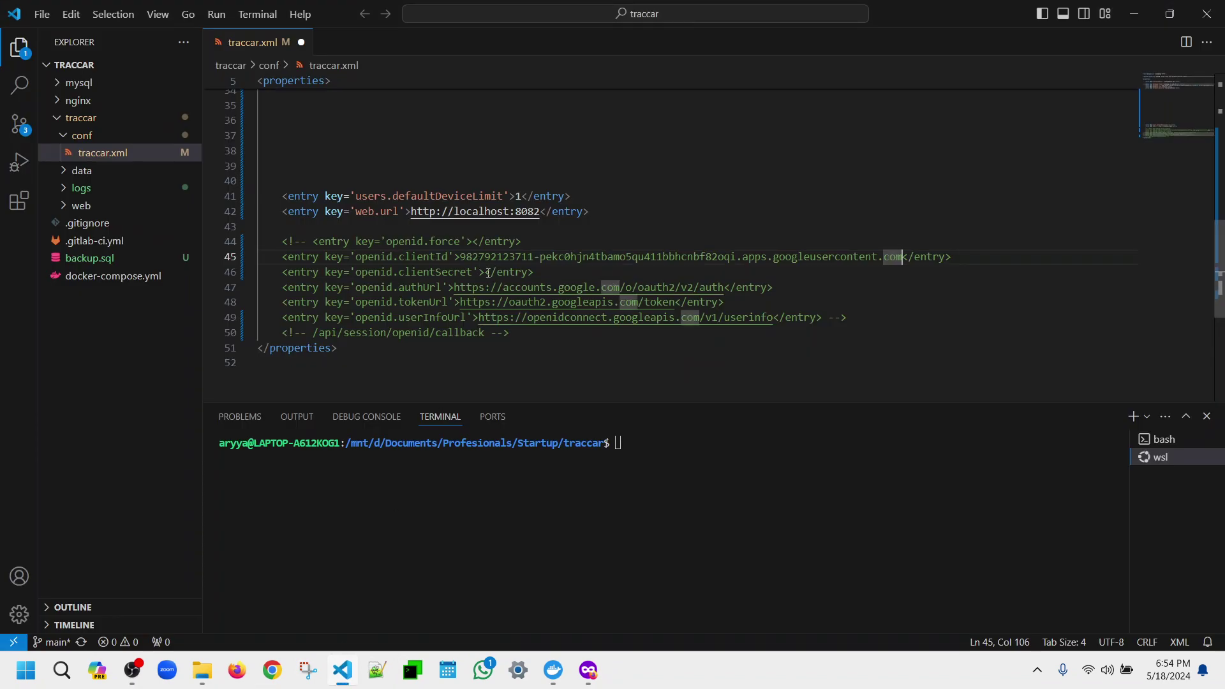
left_click(483, 272)
key("ctrl+v")
Uncomment the OpenID entries, set openid.force to false, and save traccar.xml.
left_click(318, 241)
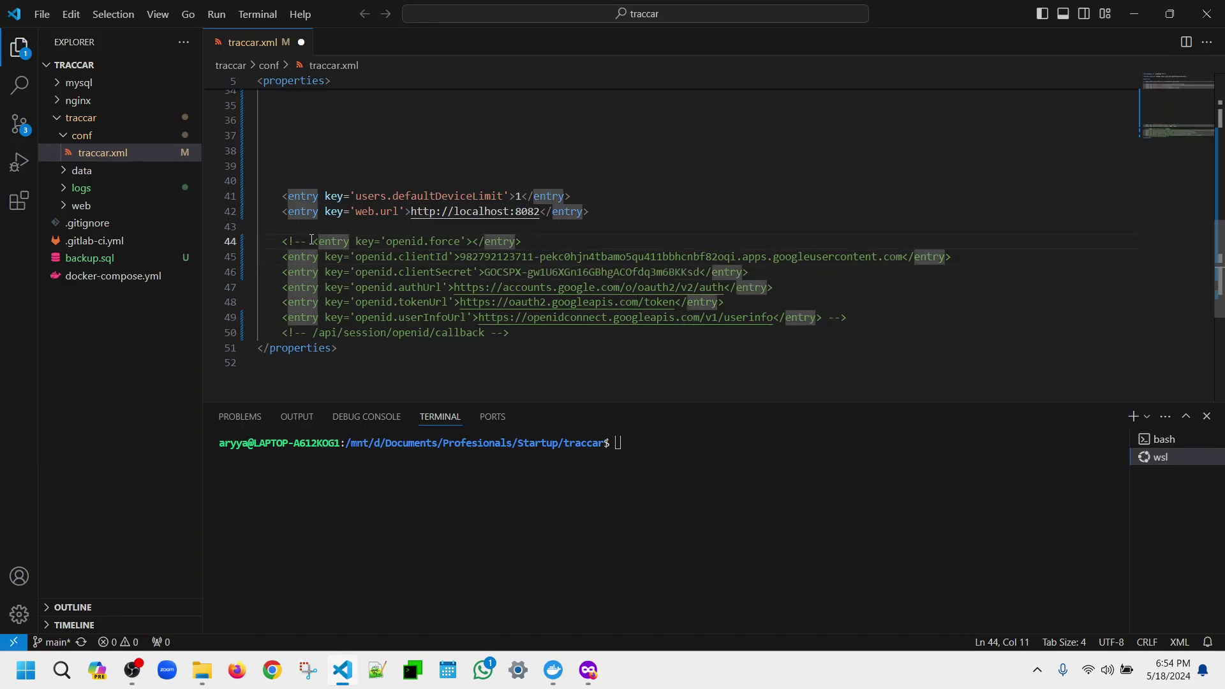
key("Left")
key("BackSpace")
key("BackSpace")
key("BackSpace")
key("BackSpace")
key("BackSpace")
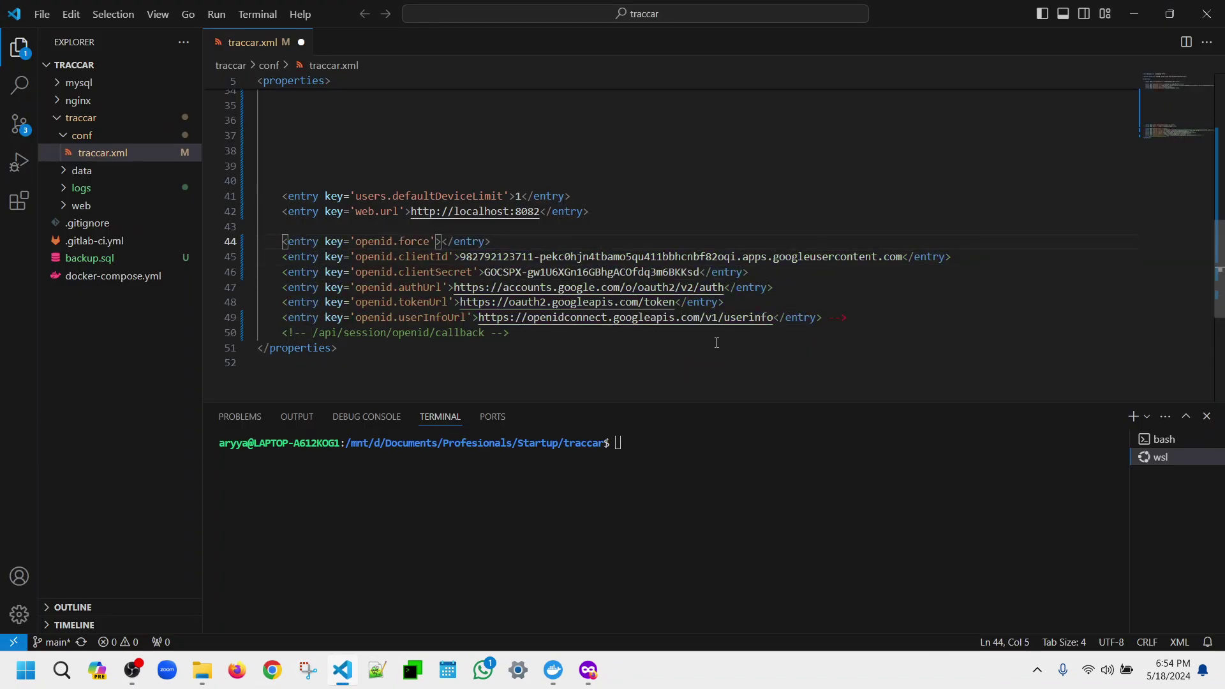
left_click_drag(821, 319, 856, 319)
key("BackSpace")
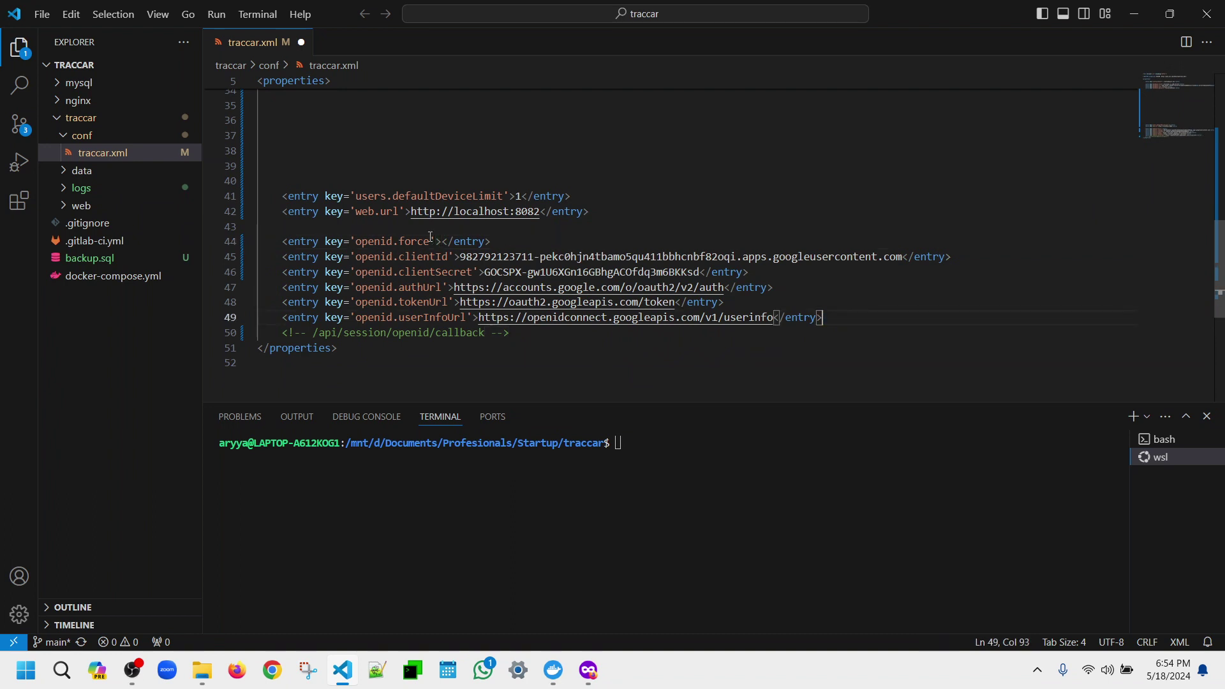
left_click(448, 241)
type("false")
key("ctrl+s")
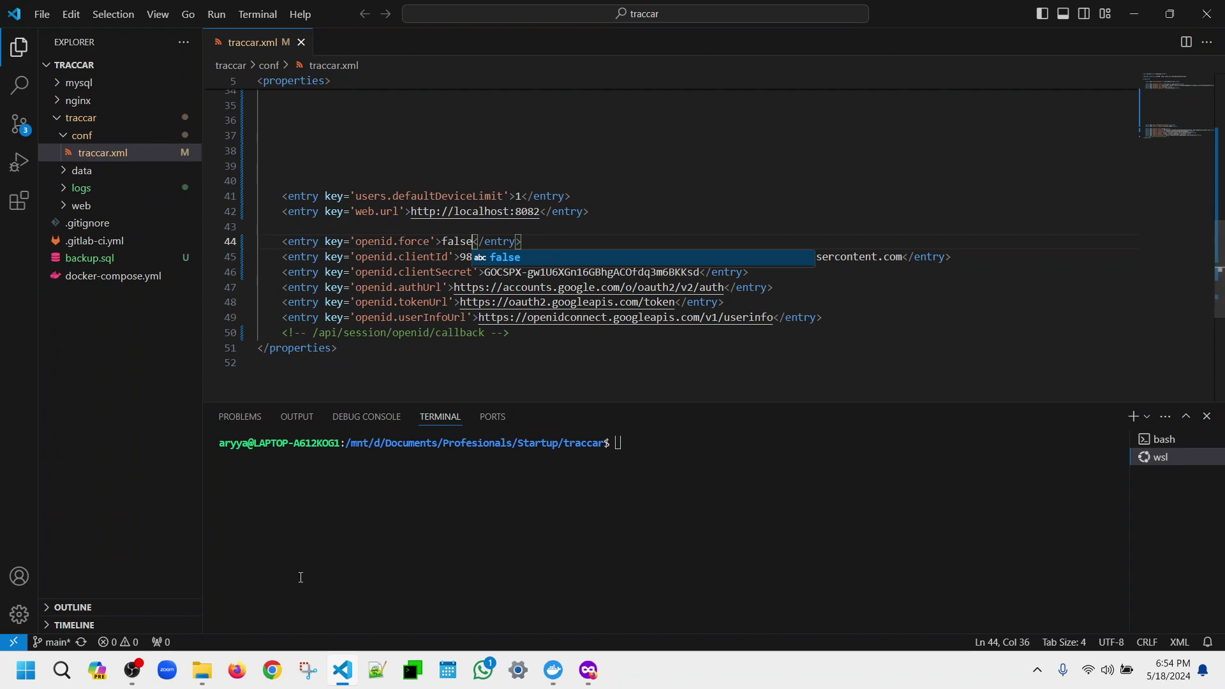
left_click(588, 670)
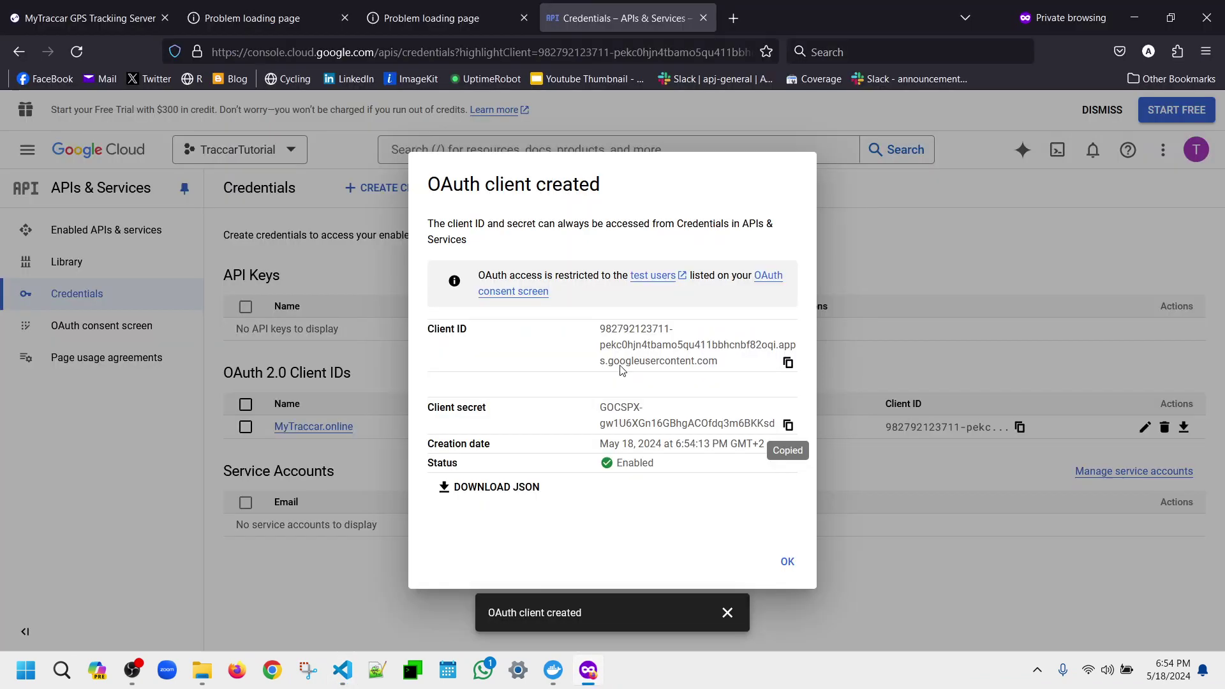
left_click(787, 561)
left_click(1144, 427)
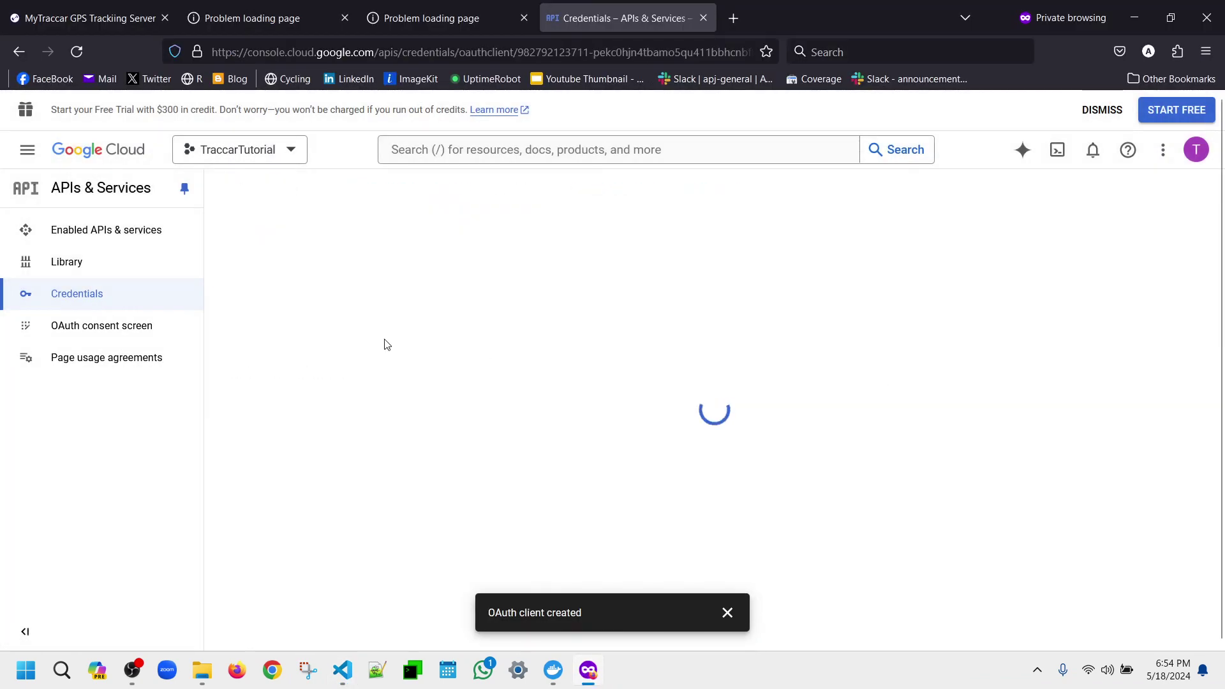
scroll(360, 454, "down", 3)
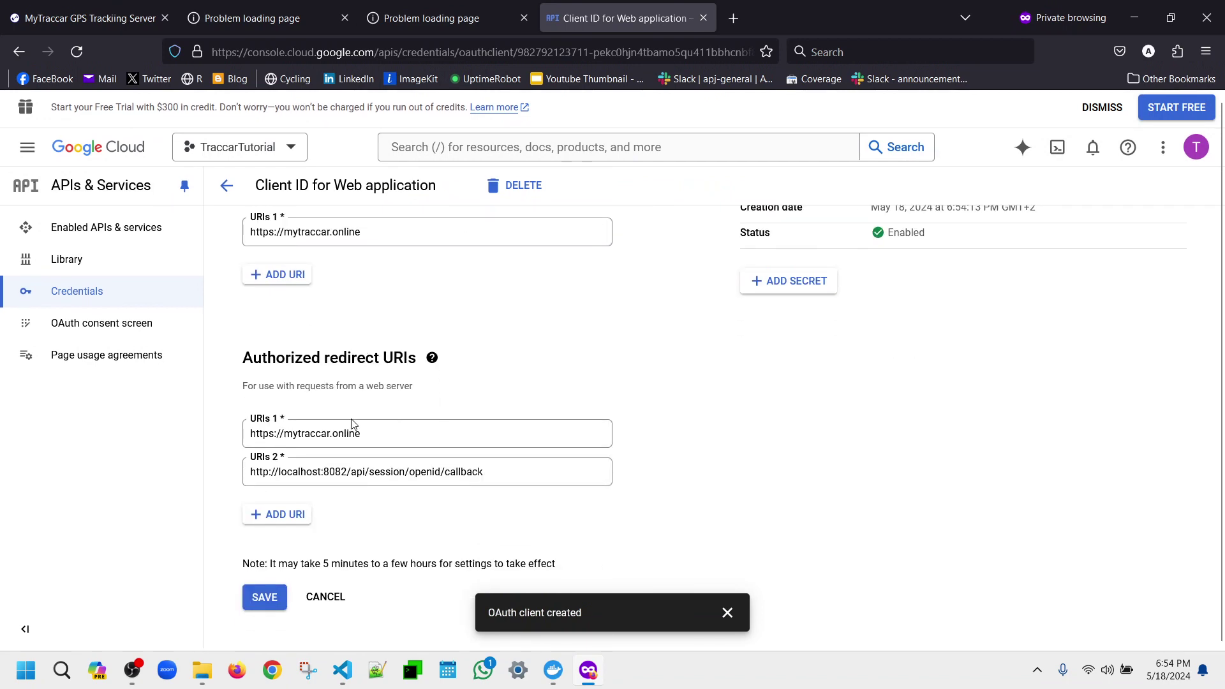
left_click_drag(347, 472, 484, 472)
left_click(484, 438)
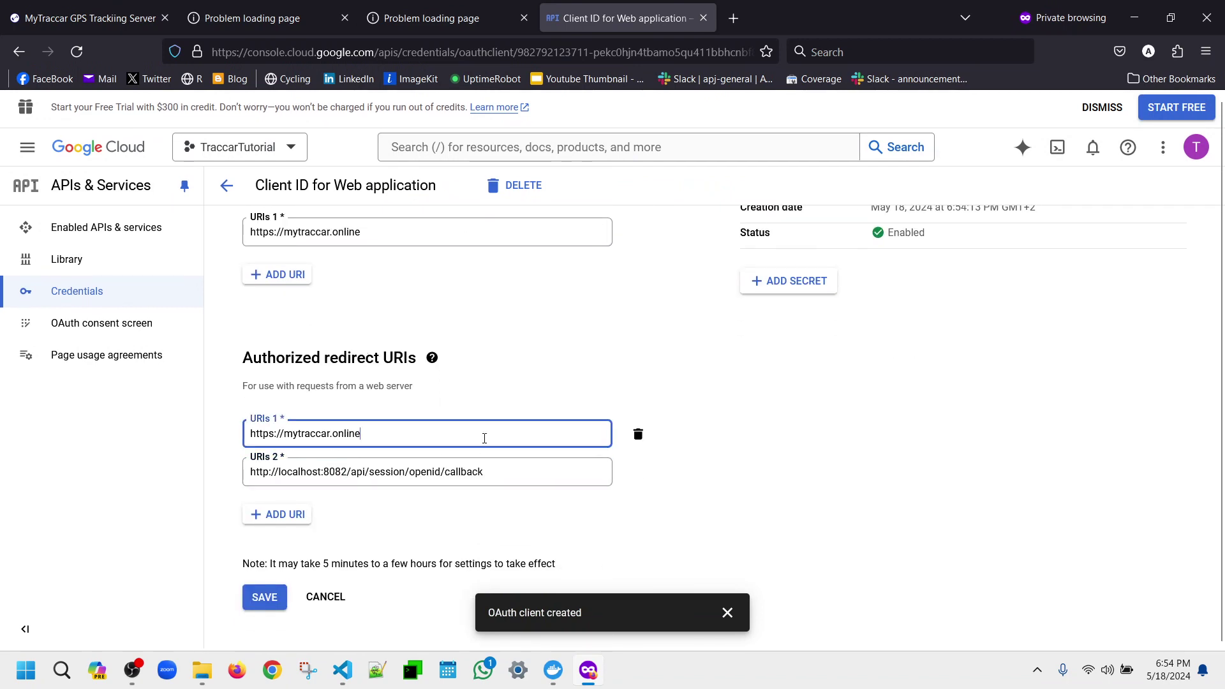
key("ctrl+v")
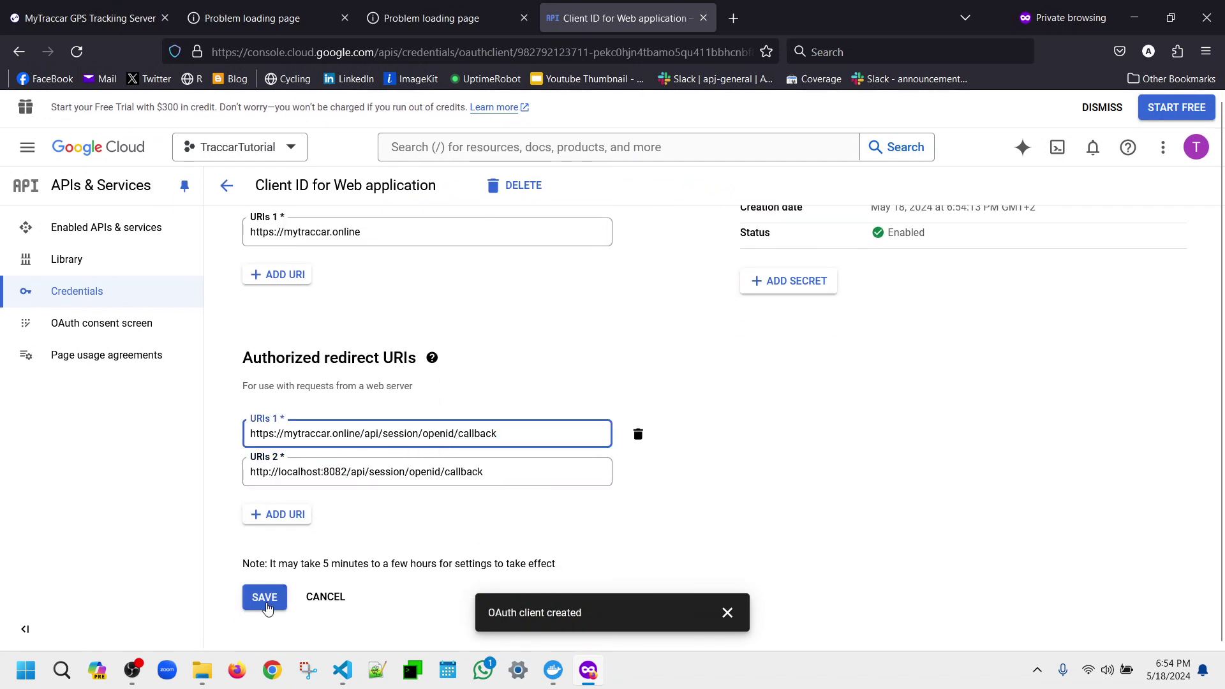
left_click(267, 601)
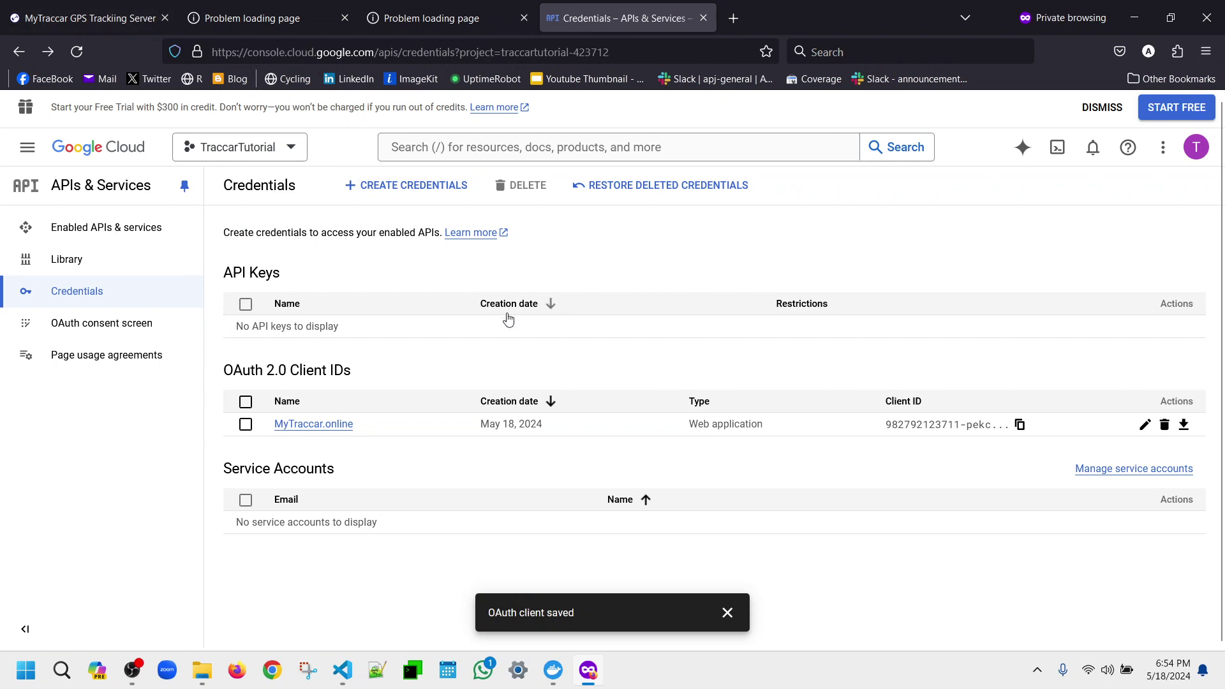
Stop the Traccar containers with sudo docker compose down.
left_click(96, 18)
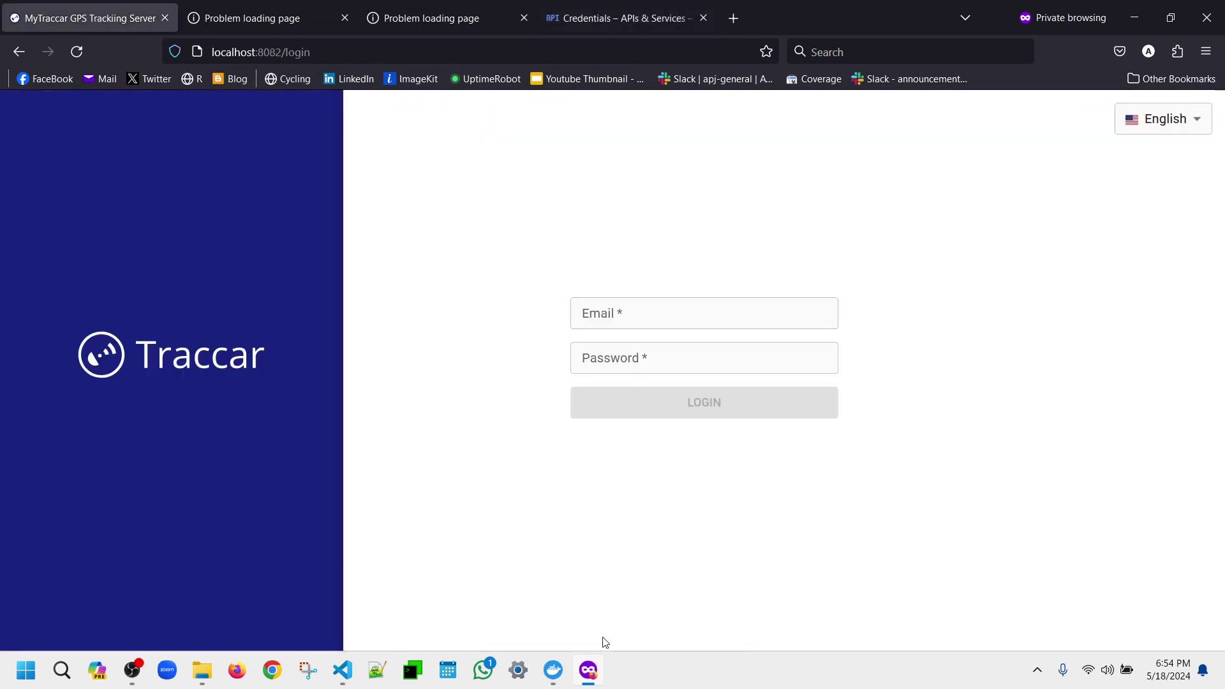
left_click(343, 669)
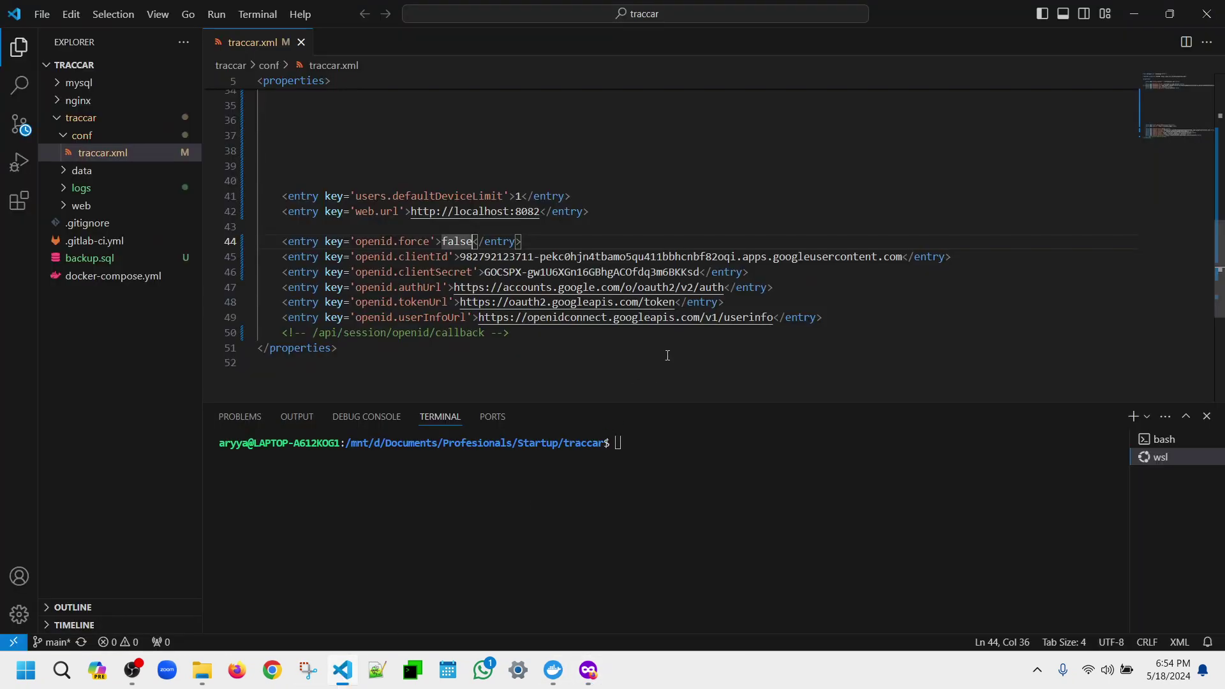
type("sudo ")
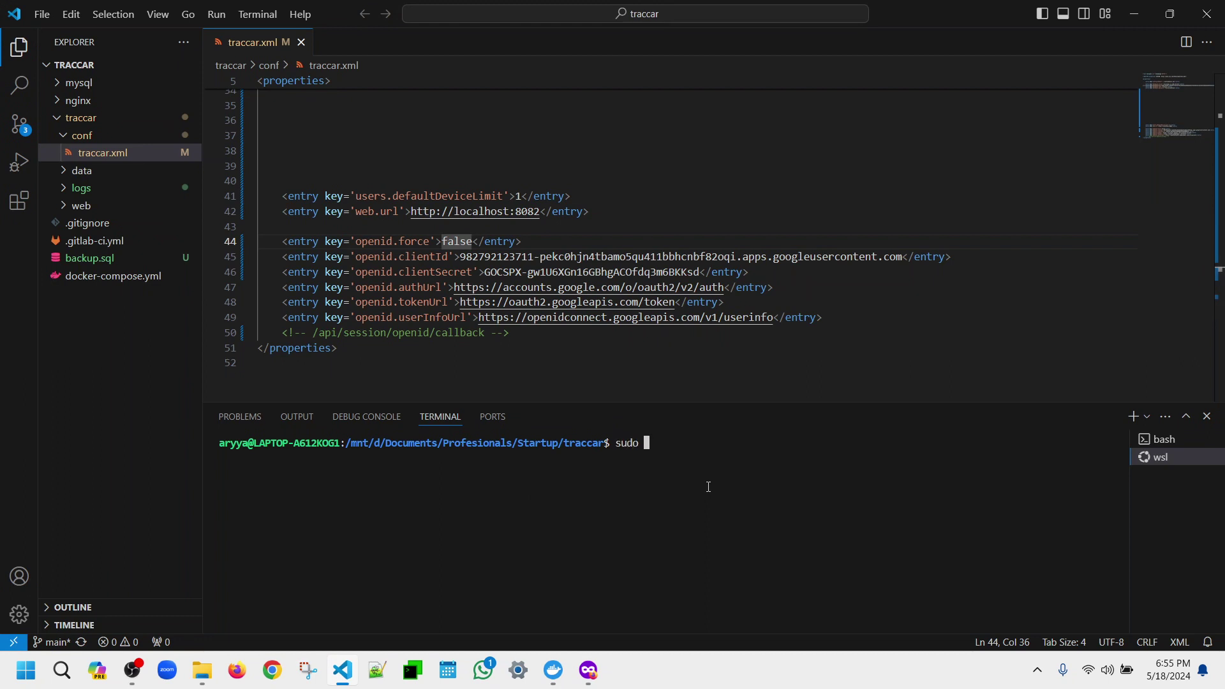
type("docker compose down")
key("Return")
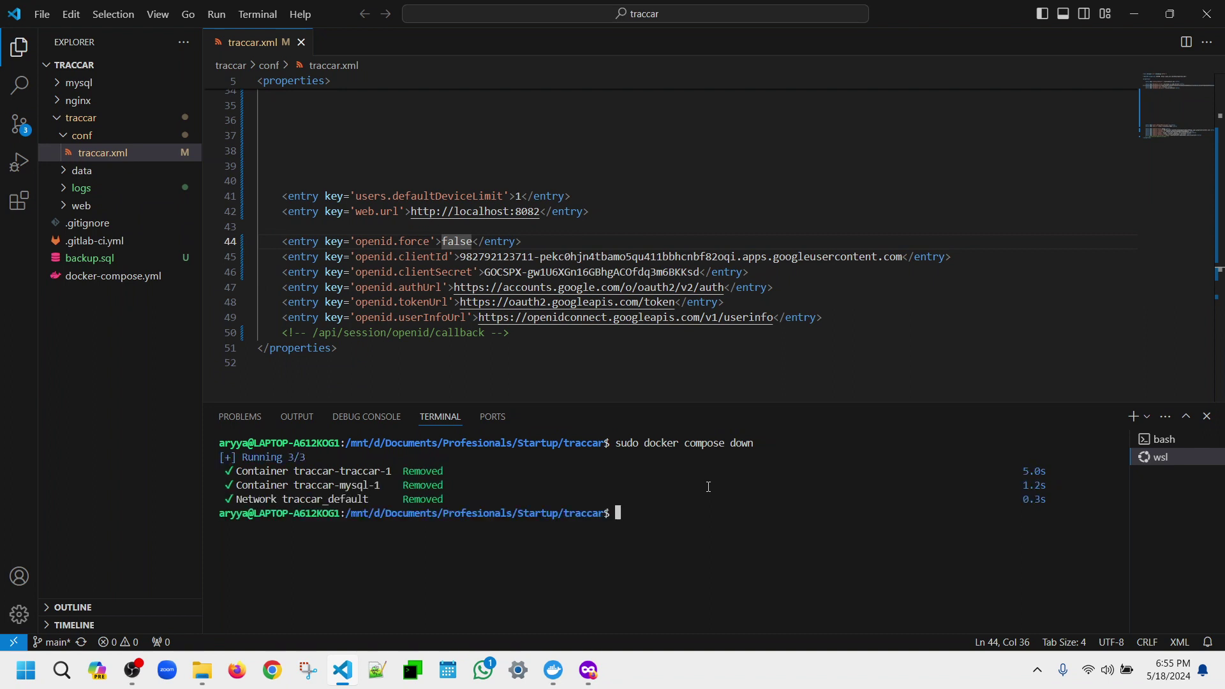
Start the containers with sudo docker compose up -d and reload the Traccar login page.
type("sudo docker compose up -d")
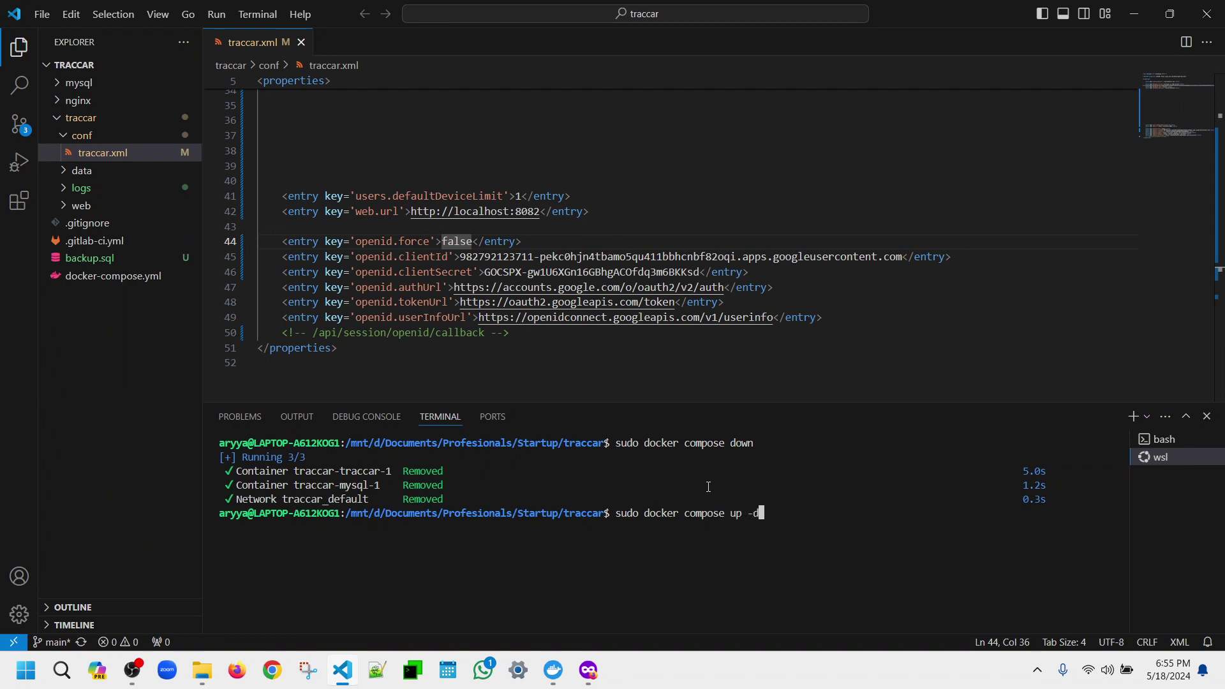
key("Return")
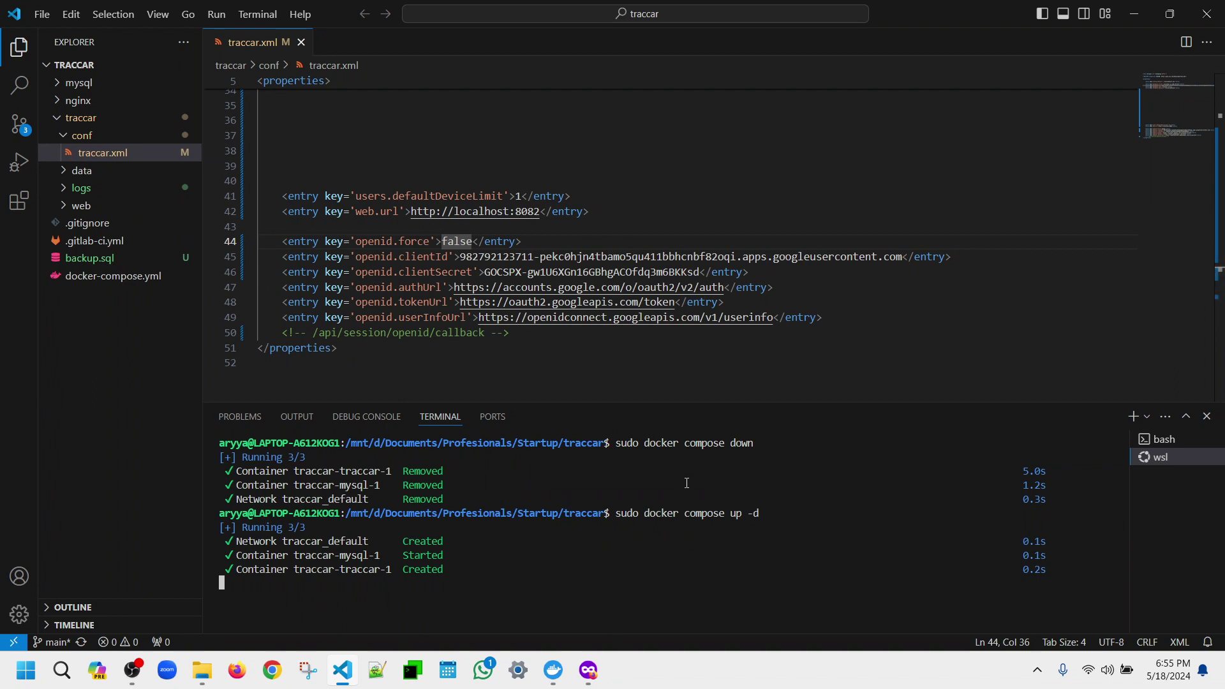
left_click(599, 668)
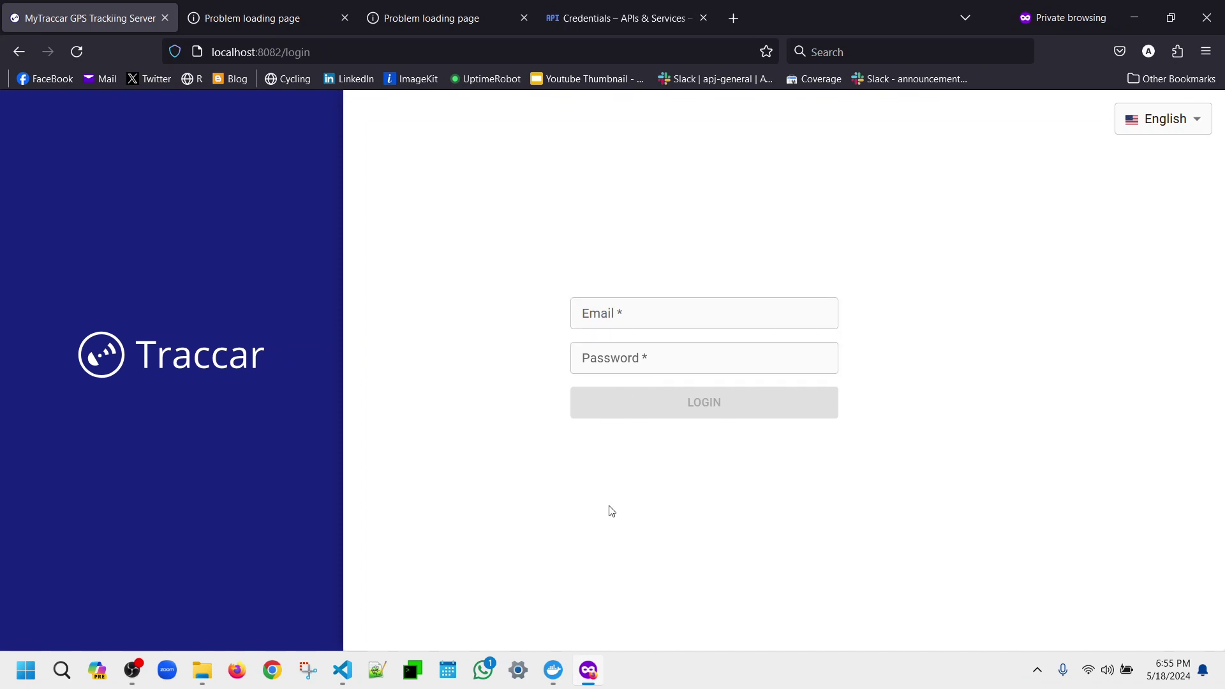
left_click(343, 669)
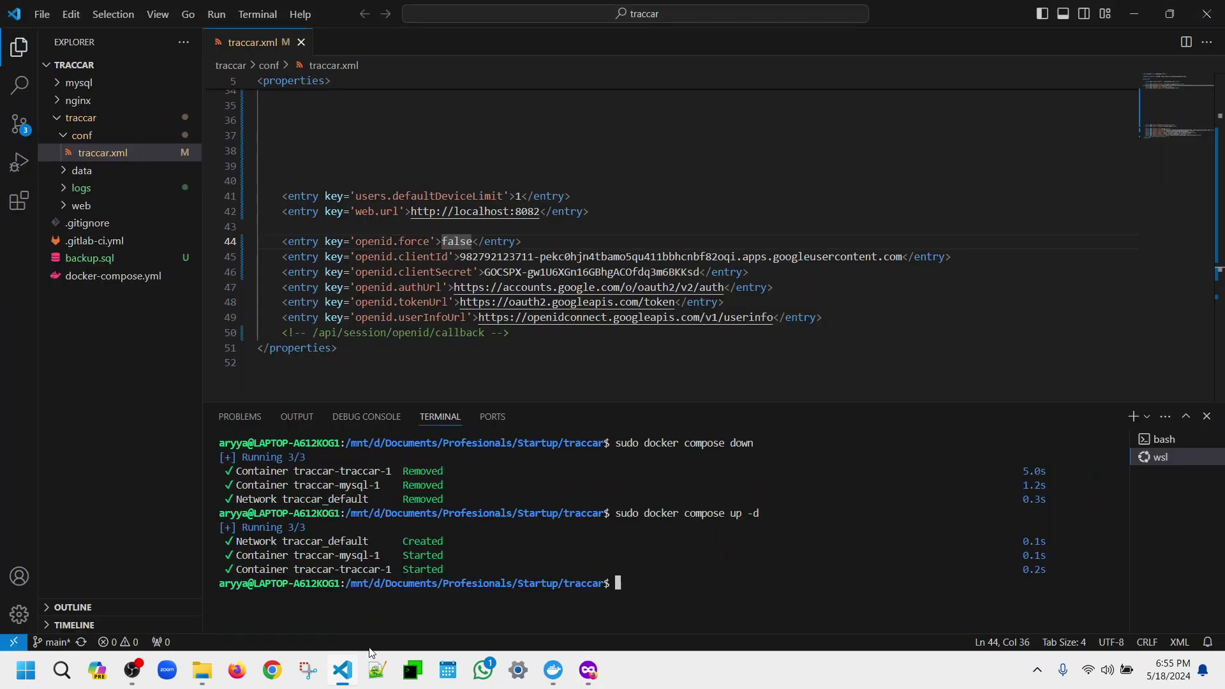
left_click(588, 670)
key("F5")
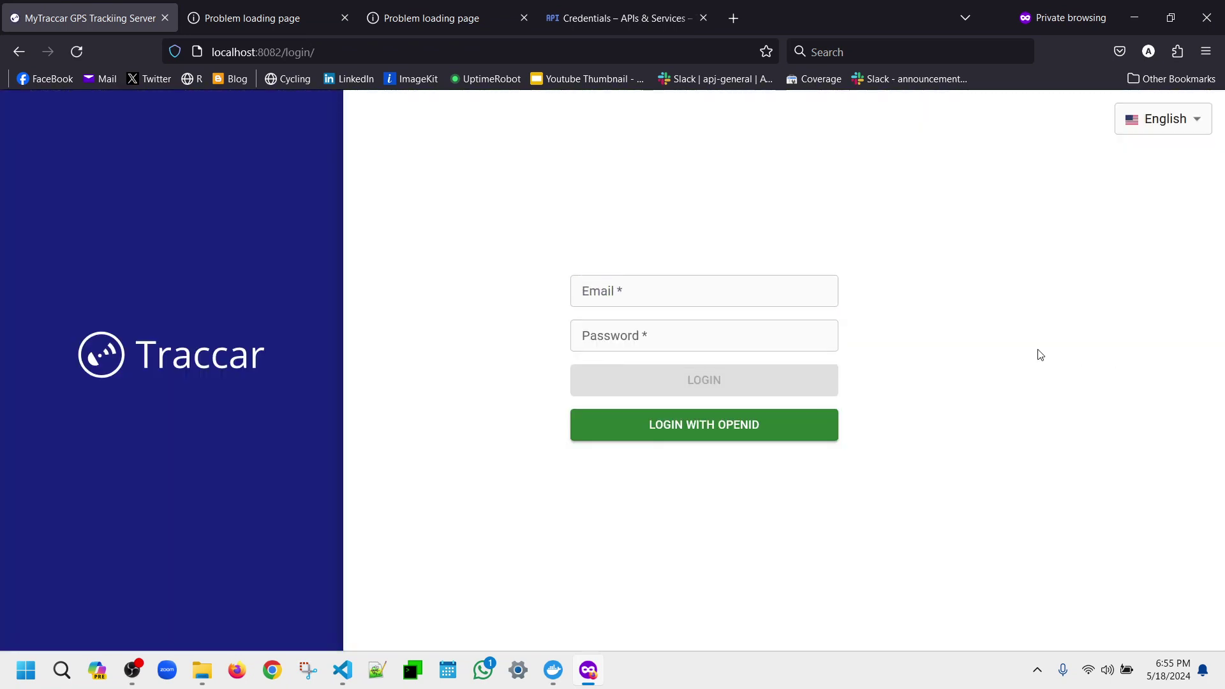
Sign in to Traccar with OpenID using the Google account.
left_click(714, 437)
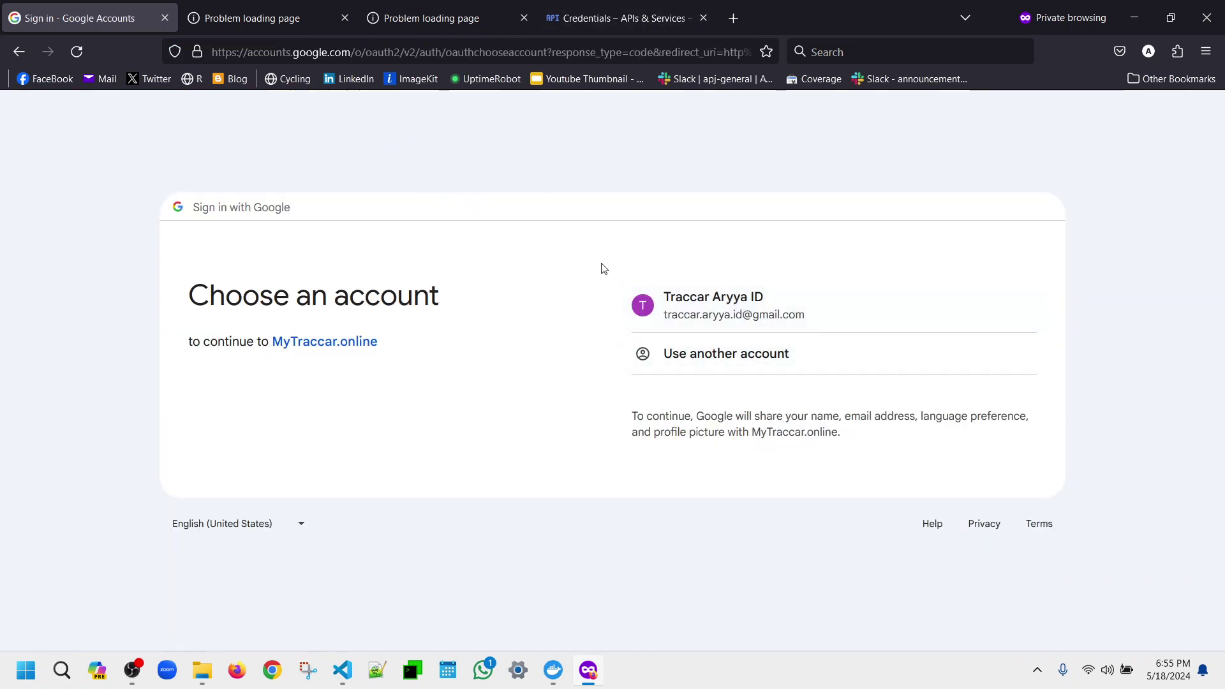
left_click(708, 310)
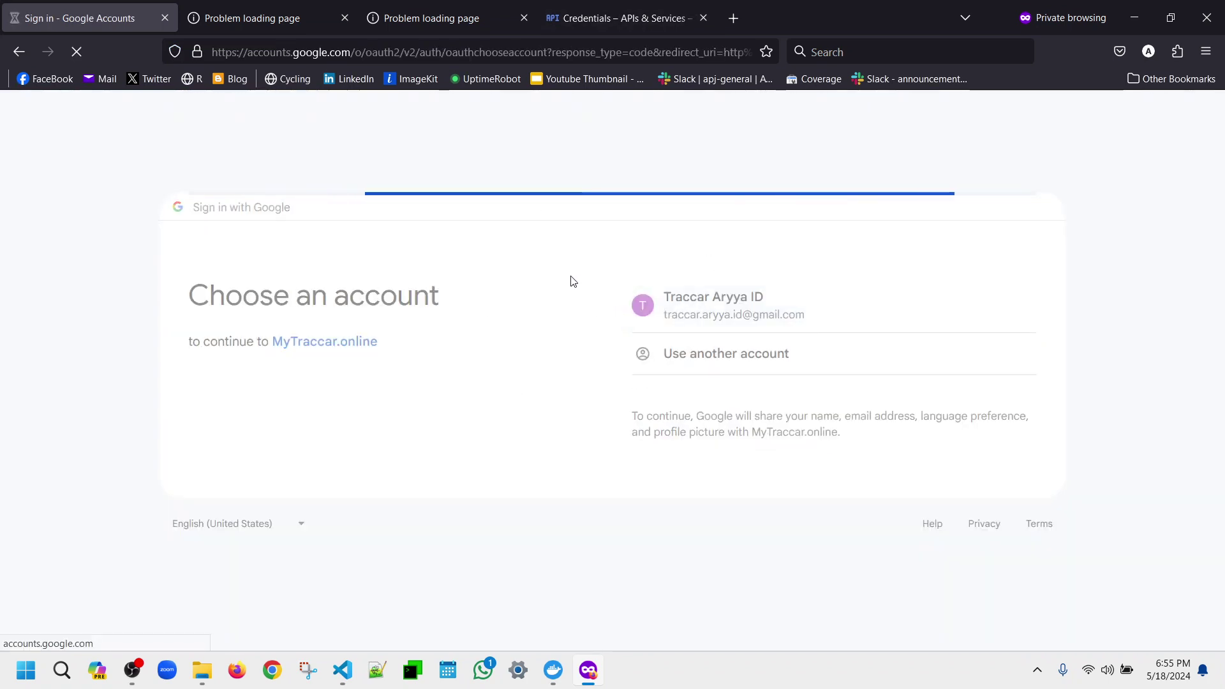
left_click(752, 452)
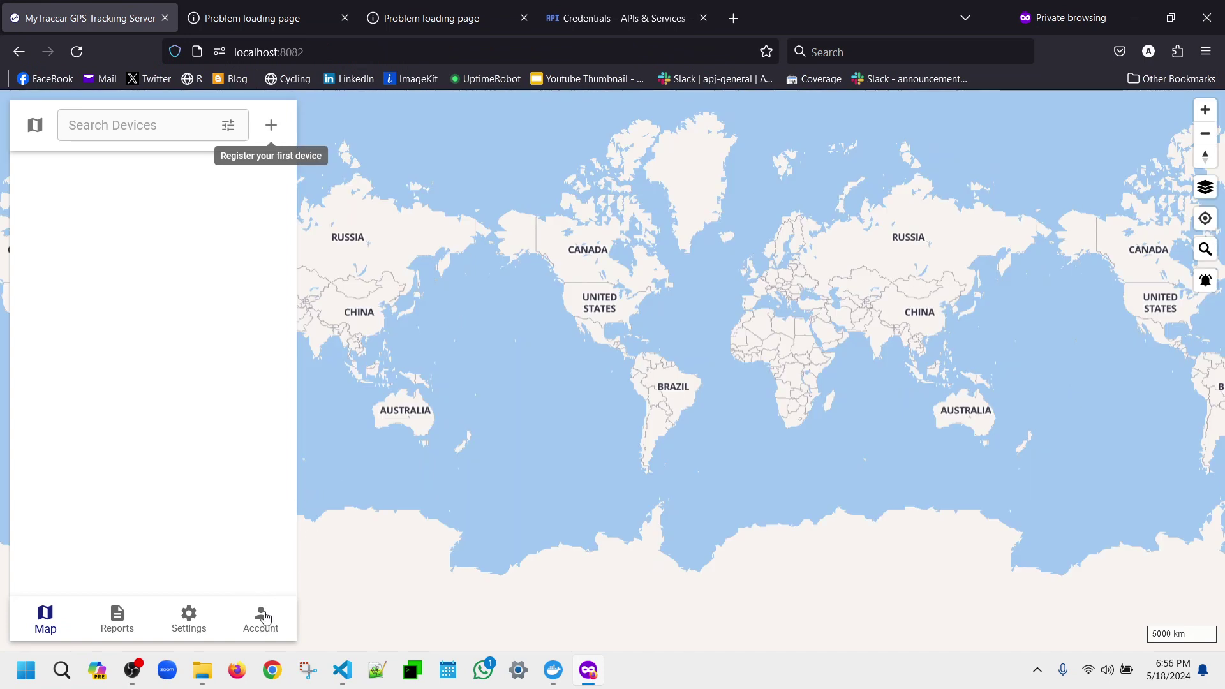
Log out of Traccar from the Account menu back to the login page.
left_click(264, 618)
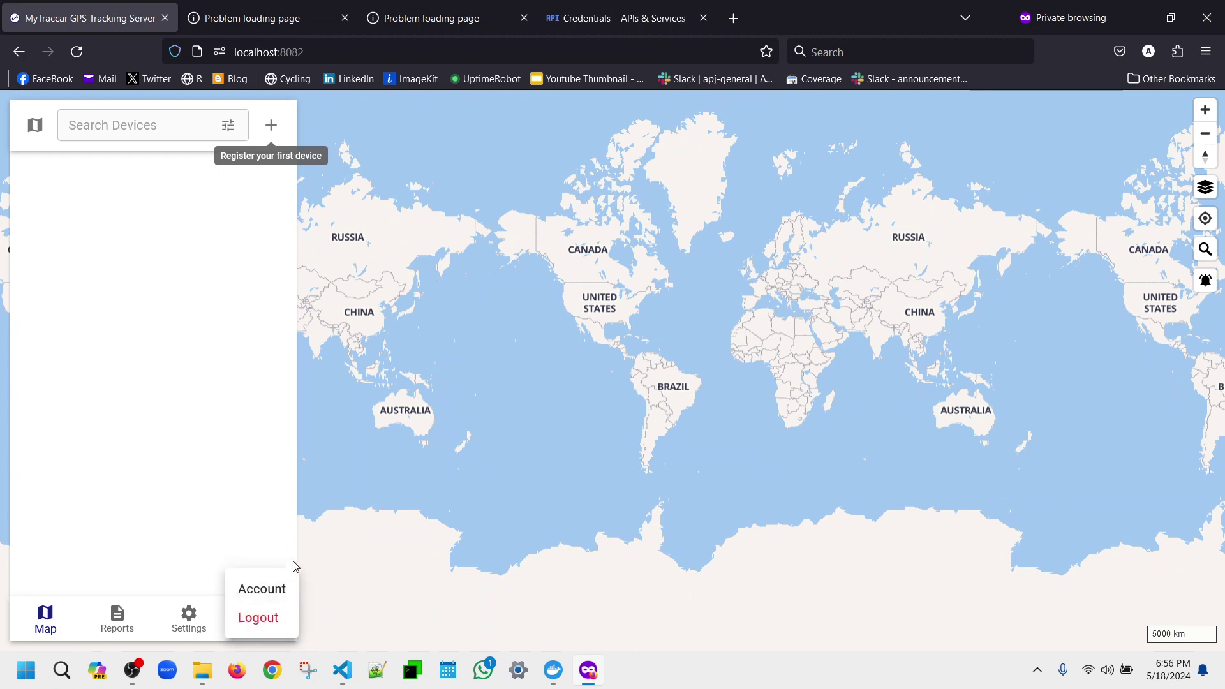
left_click(249, 541)
left_click(260, 616)
left_click(259, 614)
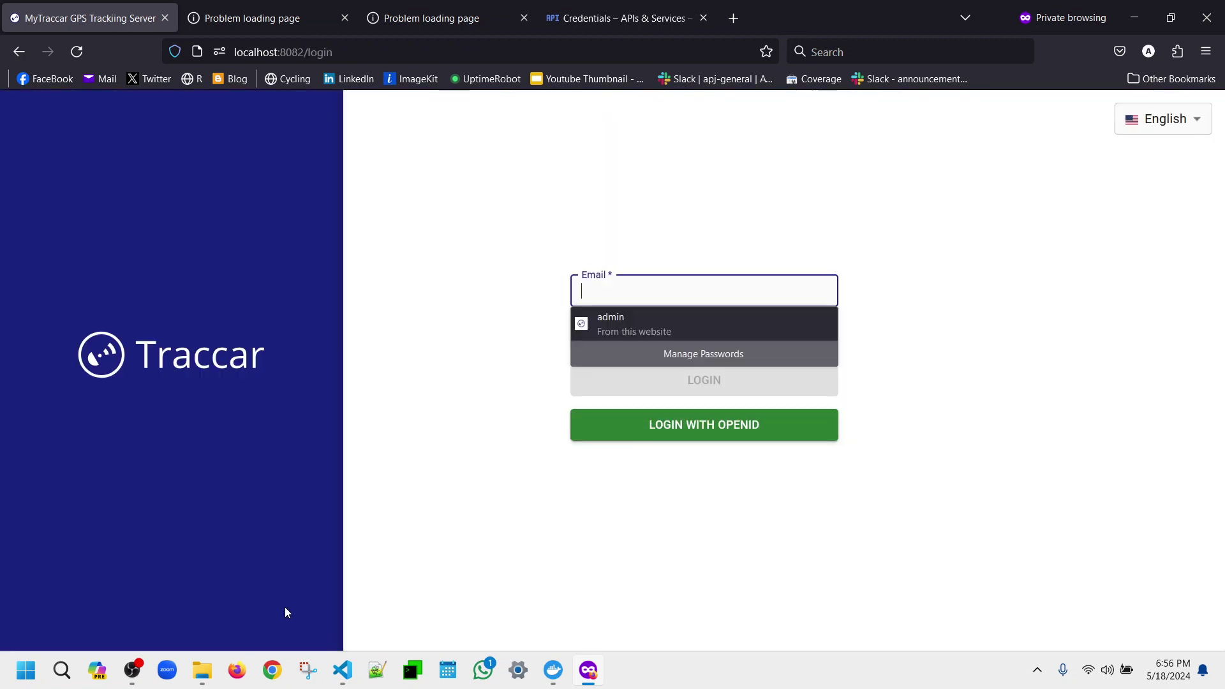
left_click(504, 437)
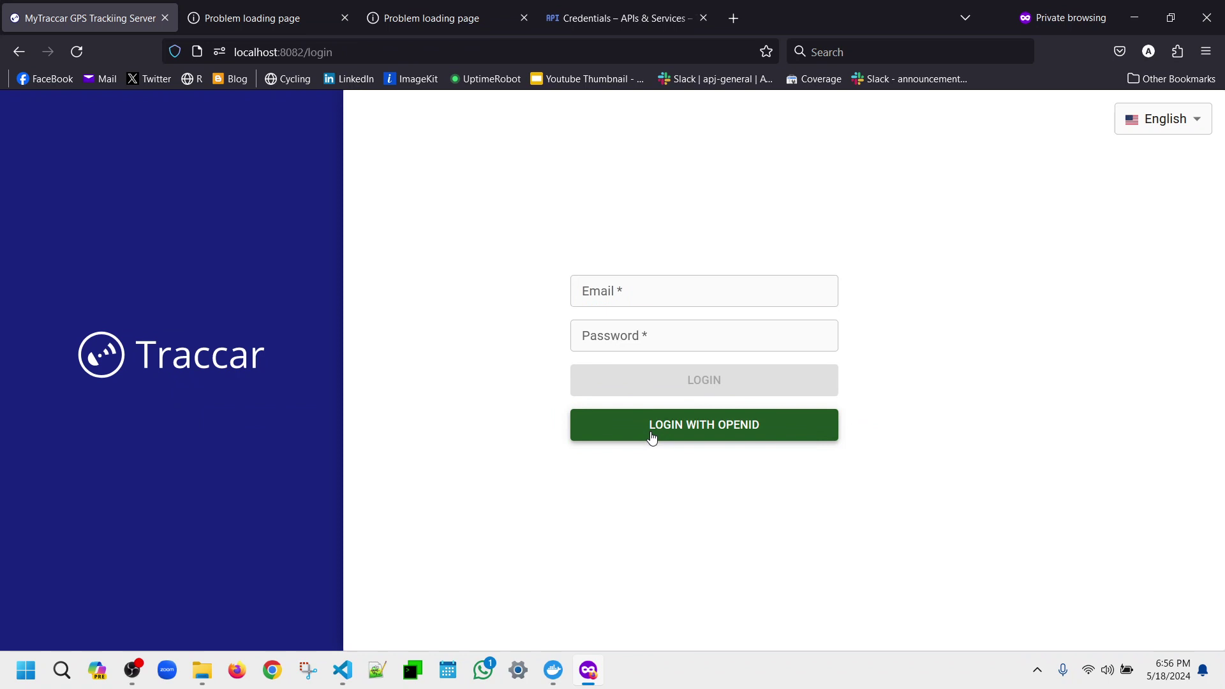
Open the MyTraccar.online OAuth client, then the OAuth consent screen settings.
left_click(611, 23)
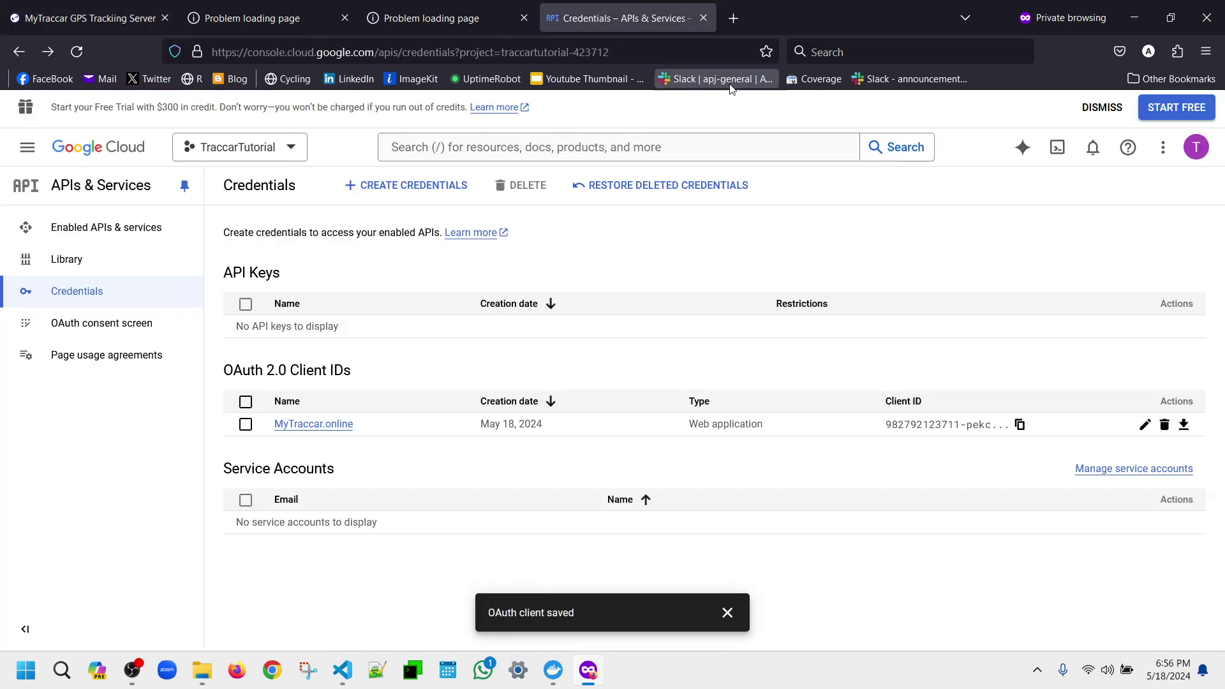
left_click(1145, 424)
scroll(333, 353, "down", 4)
scroll(335, 353, "up", 4)
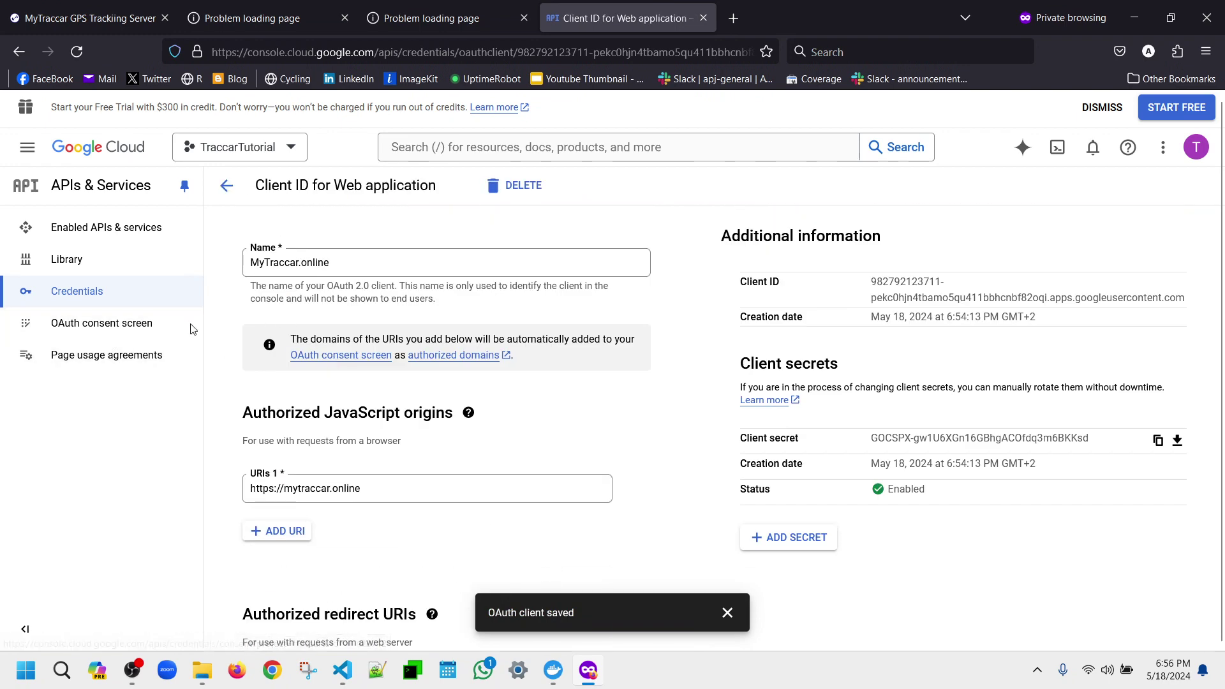
left_click(137, 321)
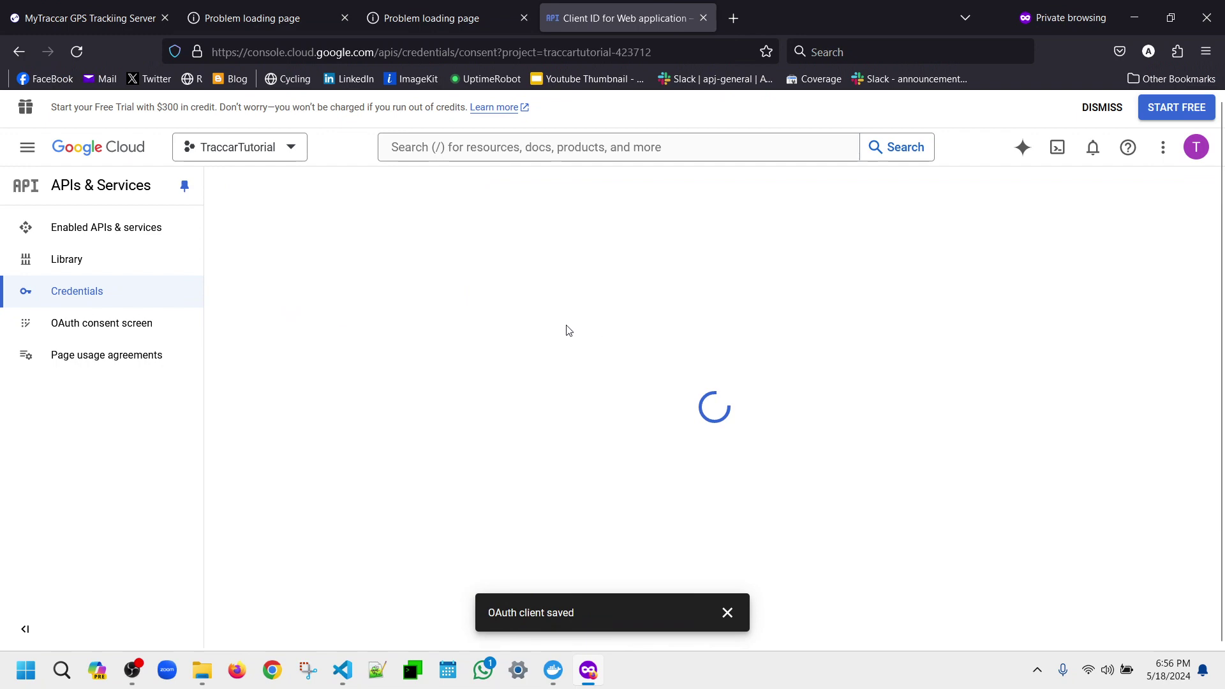
scroll(395, 337, "down", 6)
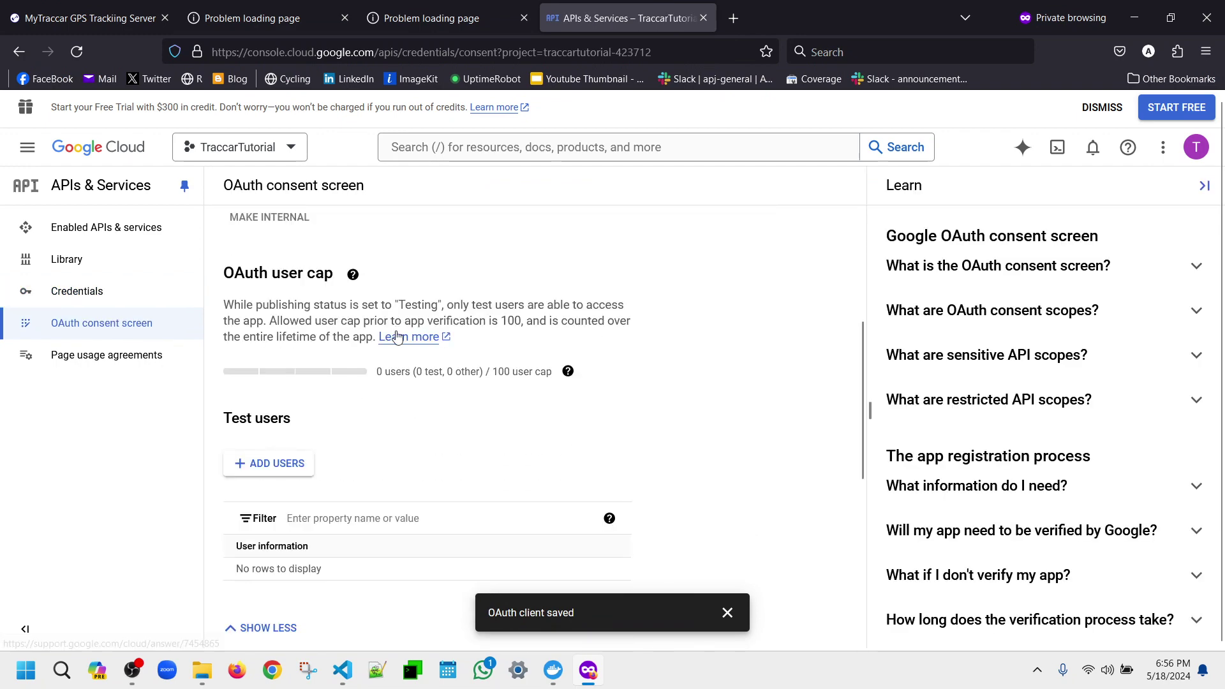
scroll(395, 336, "down", 4)
scroll(393, 332, "up", 10)
Open the consent screen app registration for editing and review its form.
left_click(402, 241)
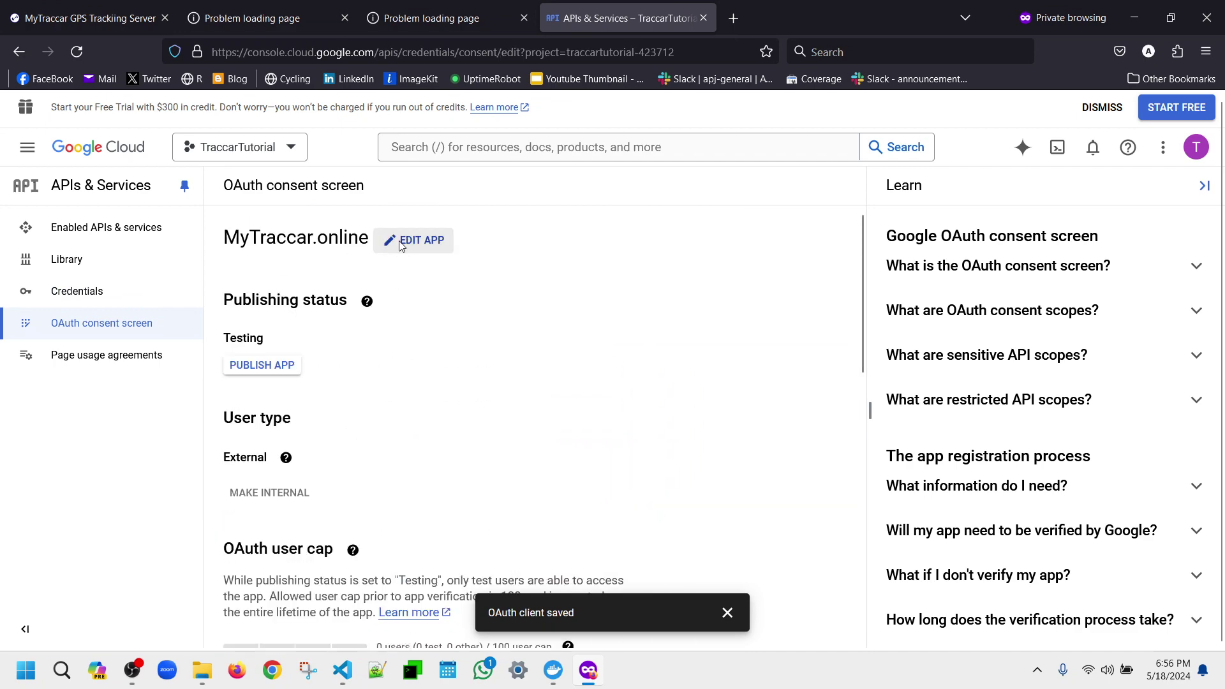
scroll(386, 321, "down", 10)
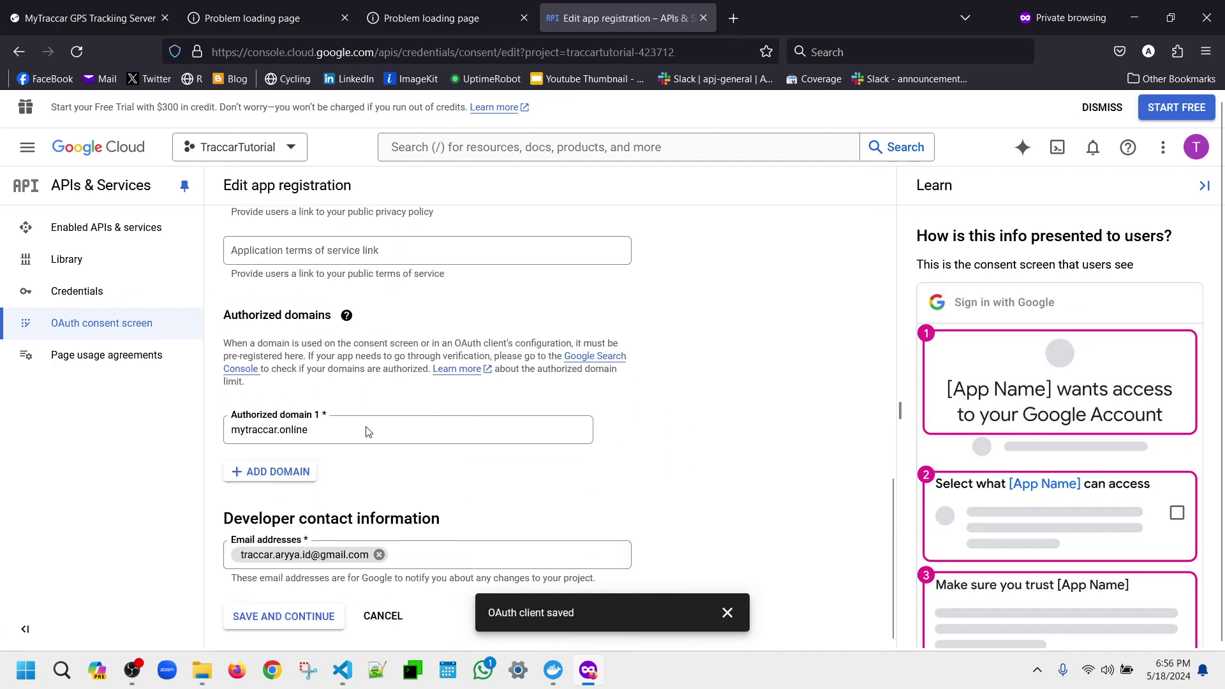
scroll(386, 462, "up", 4)
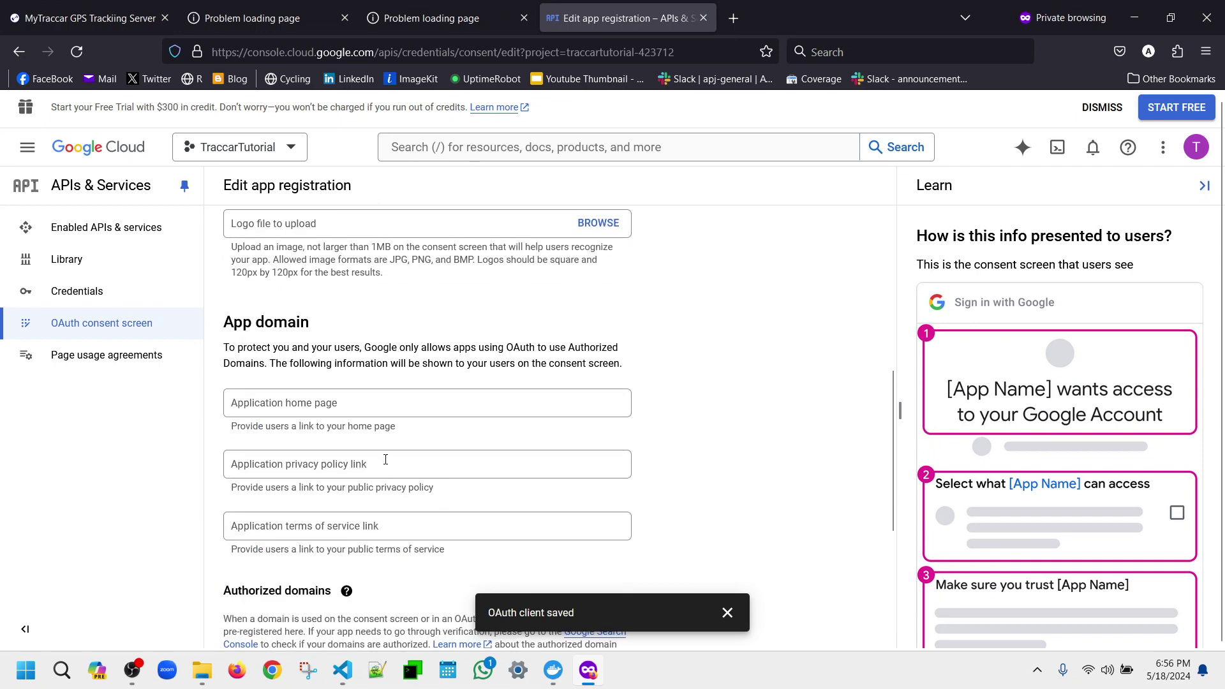
scroll(385, 459, "up", 5)
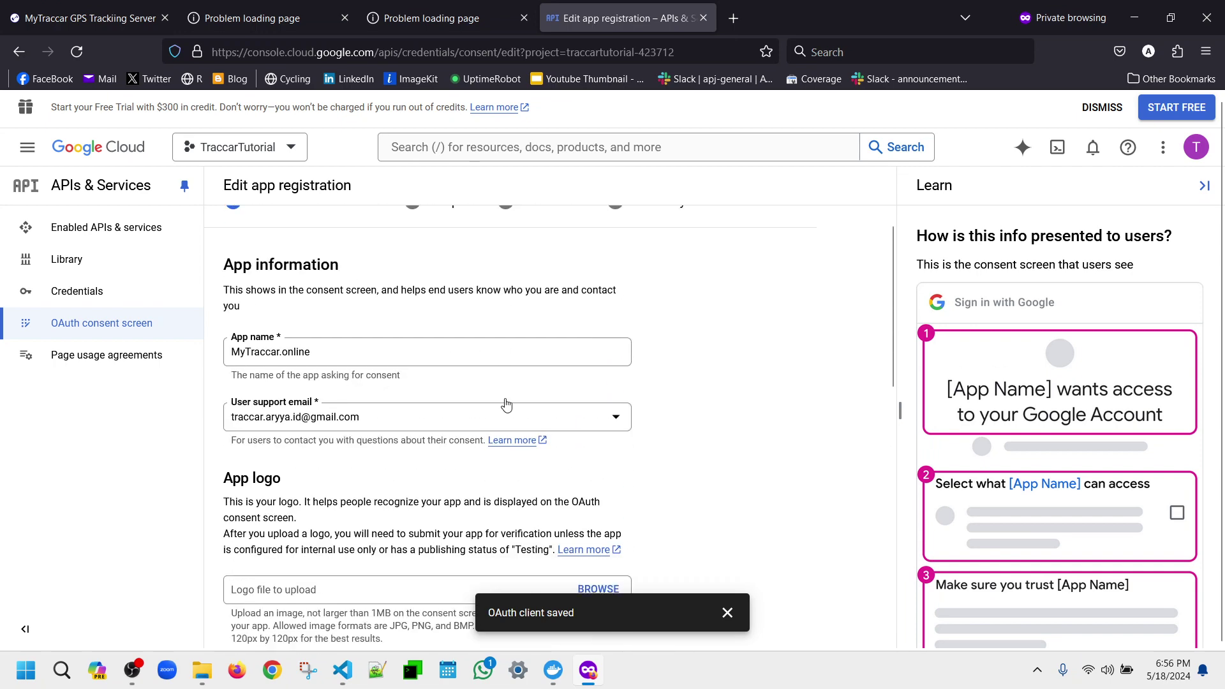
scroll(505, 405, "down", 10)
scroll(387, 268, "up", 6)
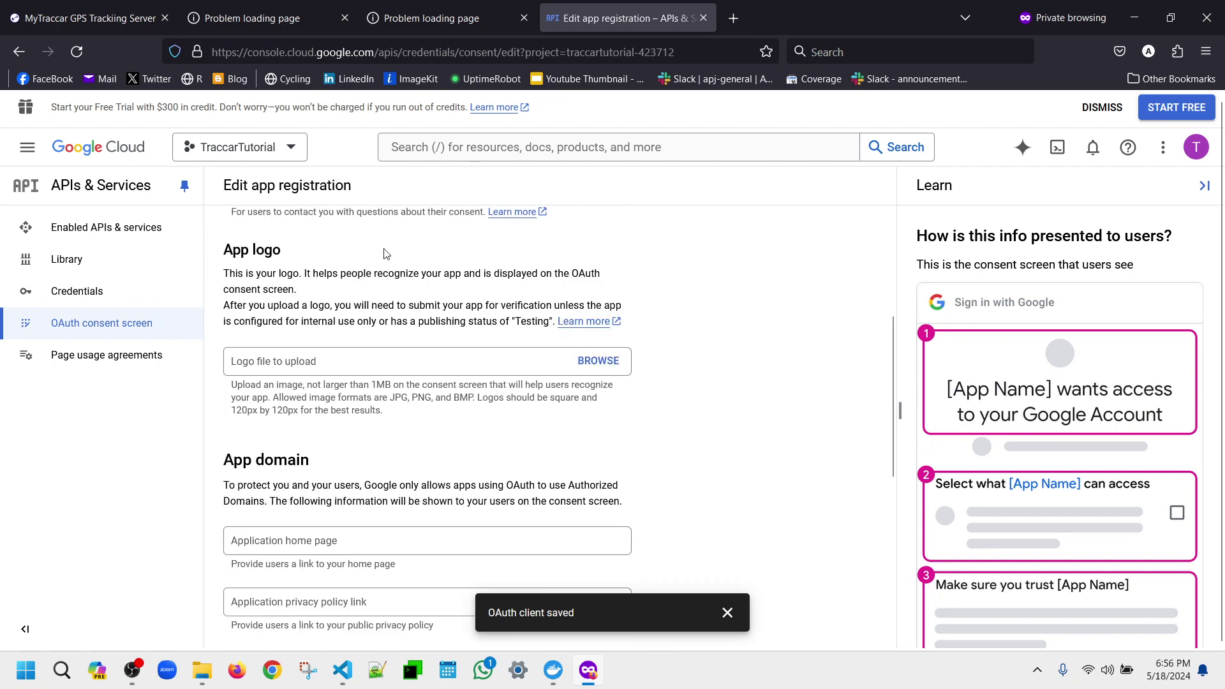
scroll(388, 268, "up", 4)
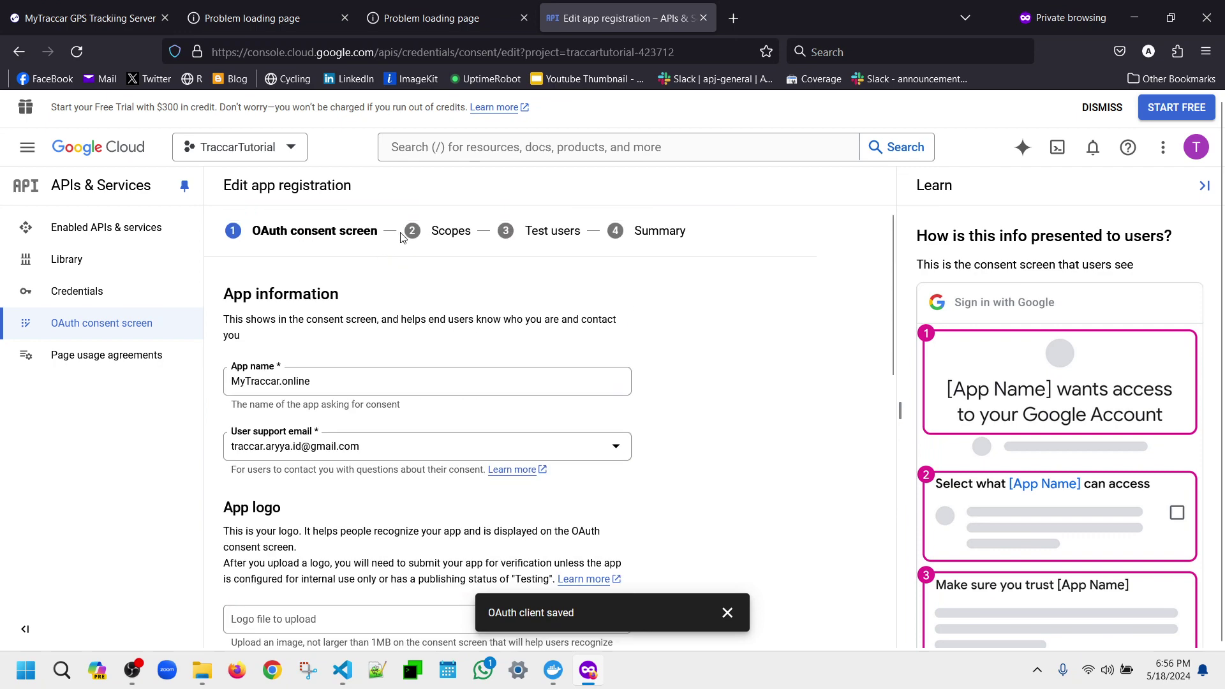
scroll(415, 249, "down", 4)
scroll(419, 254, "down", 5)
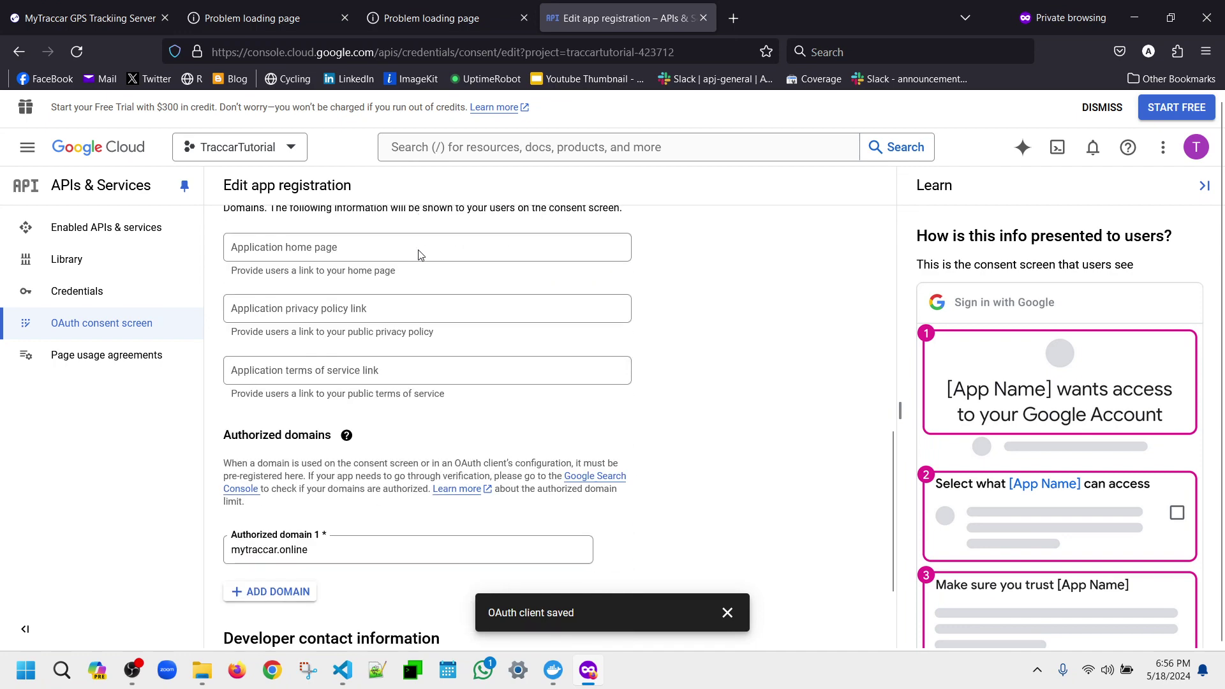
Save and continue to the Scopes step showing email and profile scopes, then return to Traccar.
left_click(727, 612)
left_click(287, 617)
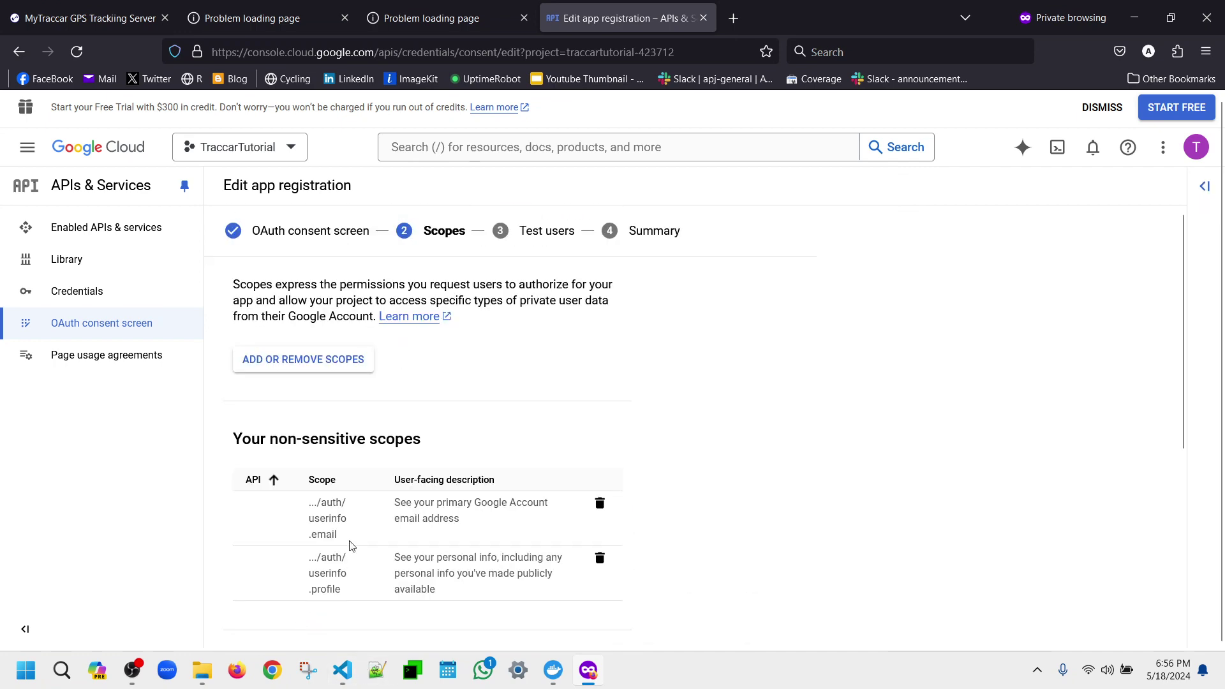
scroll(307, 399, "down", 3)
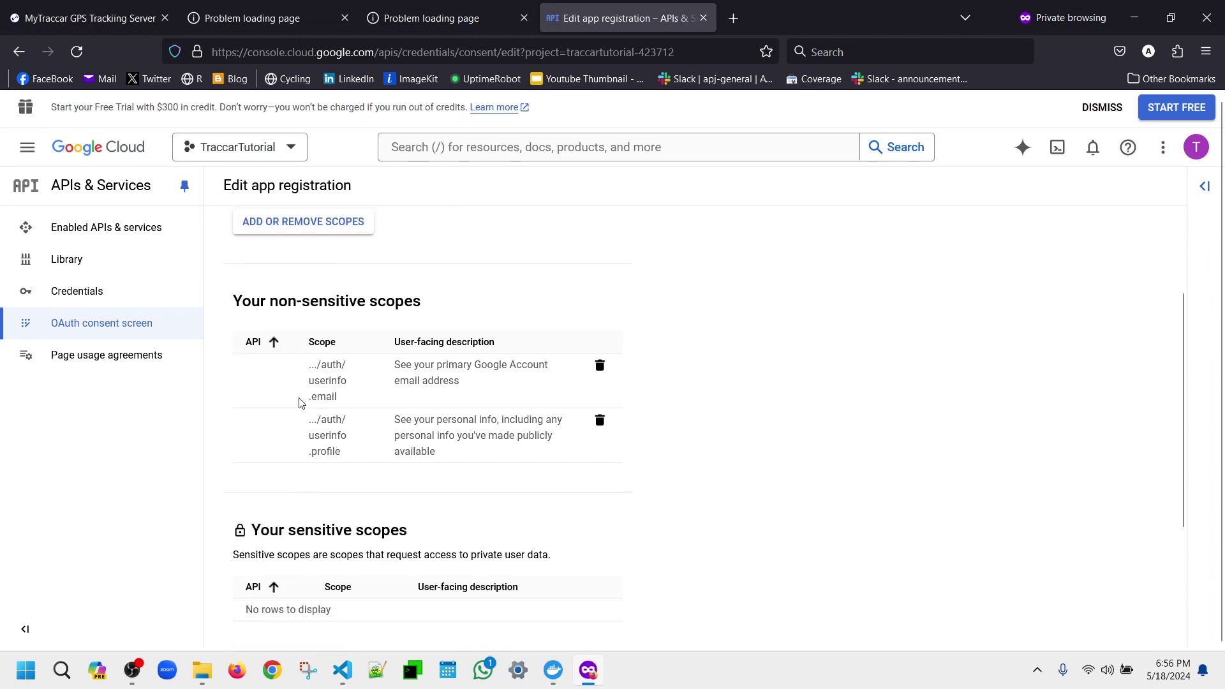
scroll(316, 361, "up", 3)
double_click(328, 520)
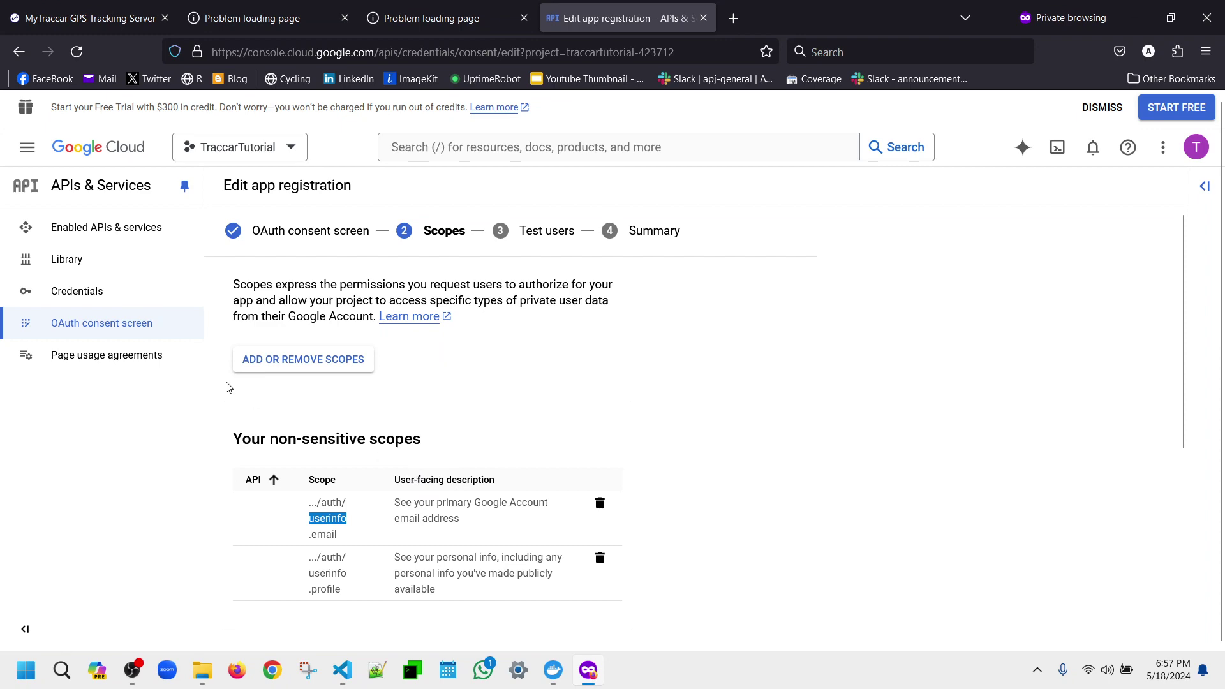
left_click(89, 18)
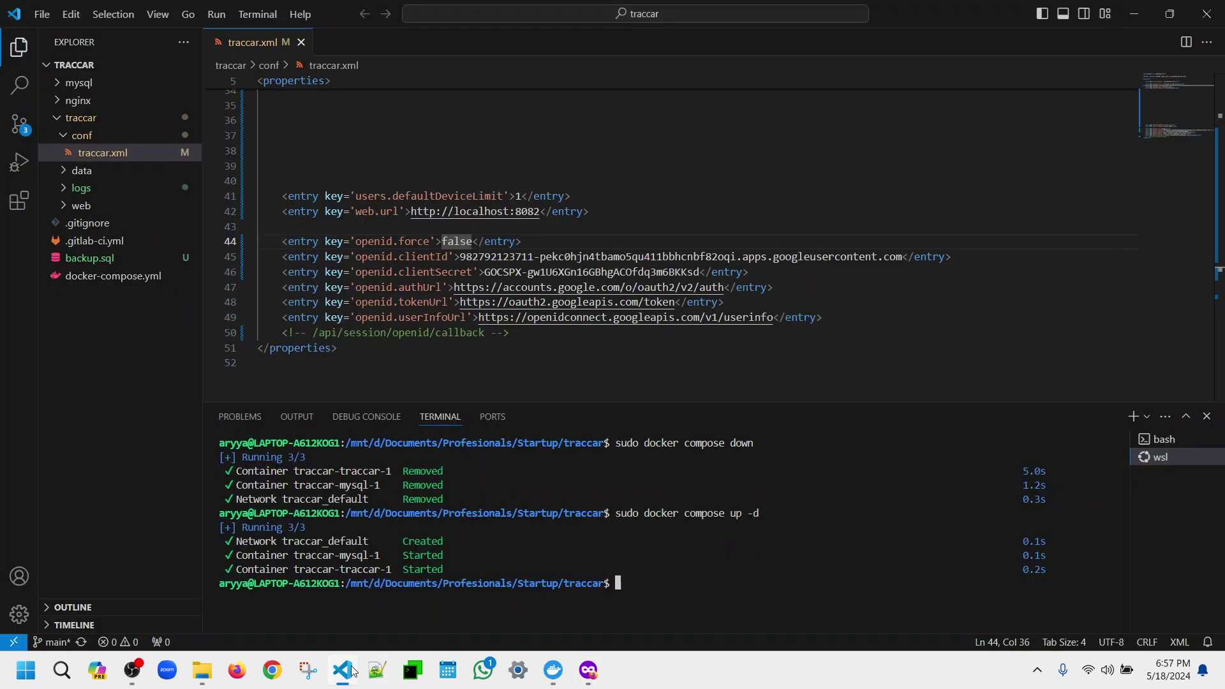
Change the openid.force value in traccar.xml from false to true.
left_click(343, 669)
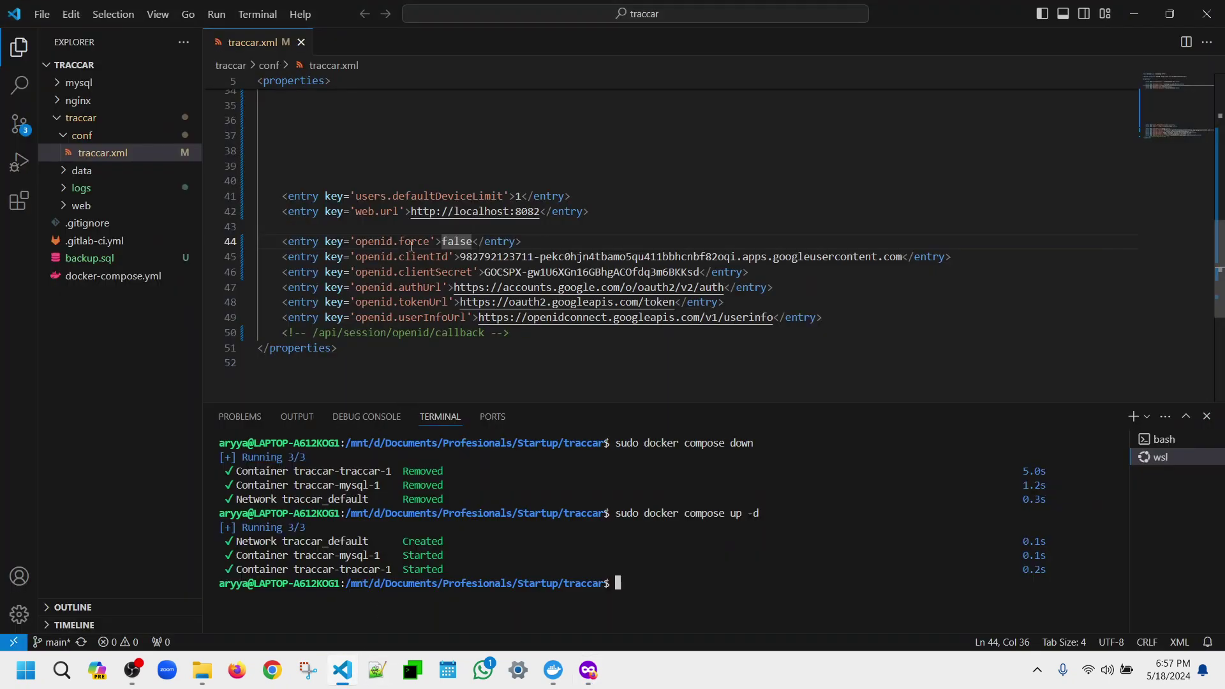
double_click(449, 240)
type("true")
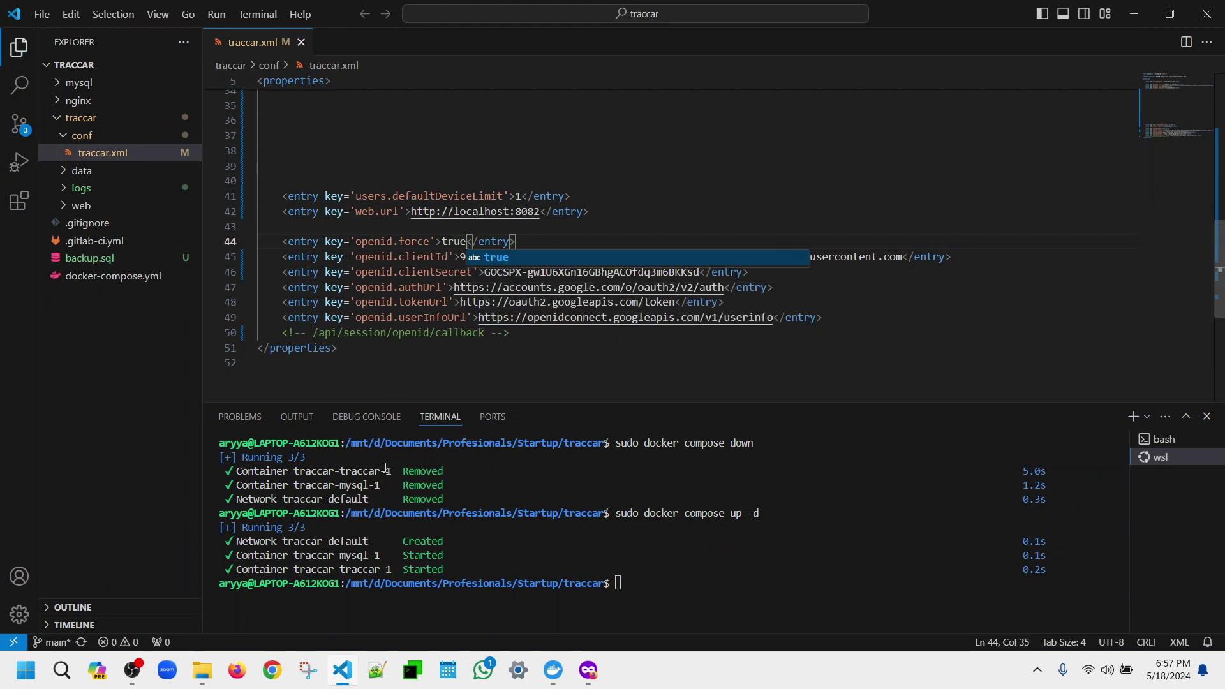
left_click(588, 670)
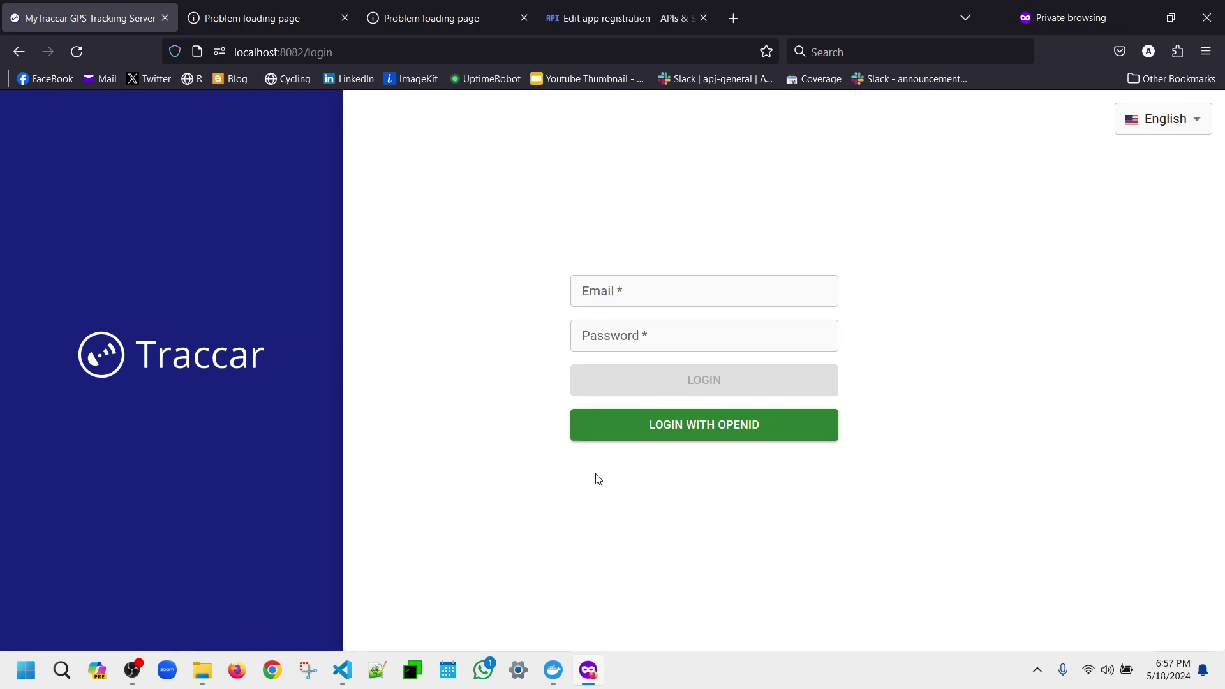
Rerun sudo docker compose down and sudo docker compose up -d from terminal history.
left_click(342, 670)
key("Up")
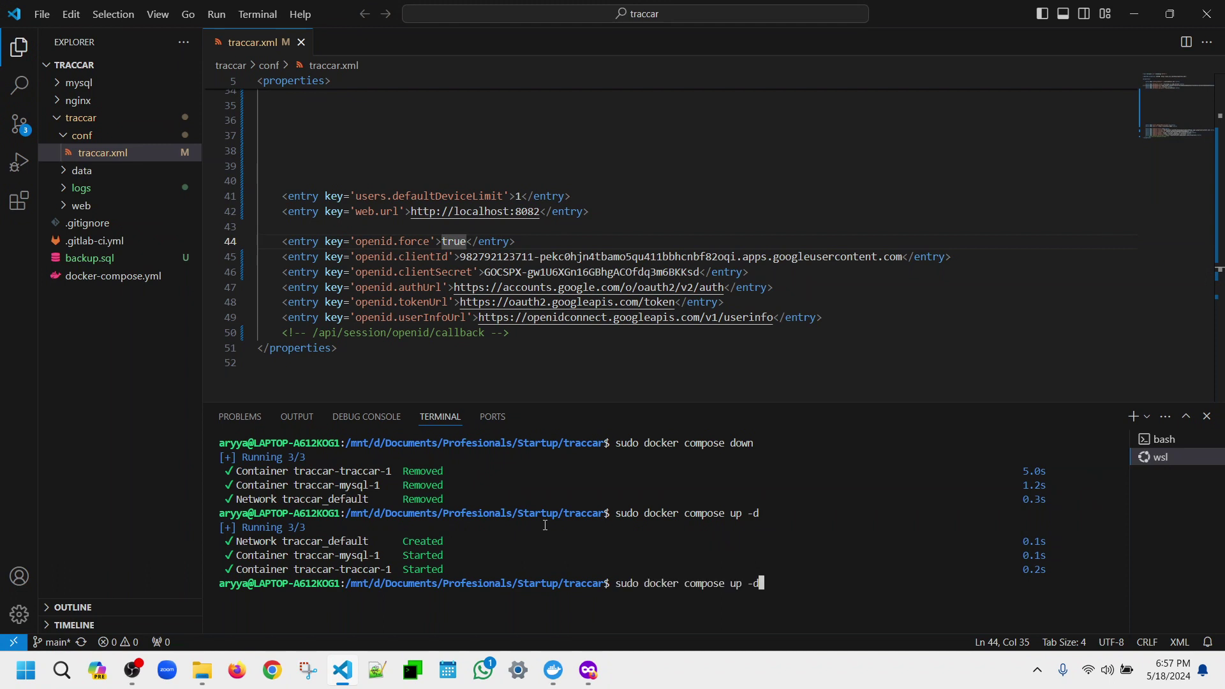
key("Up")
key("Return")
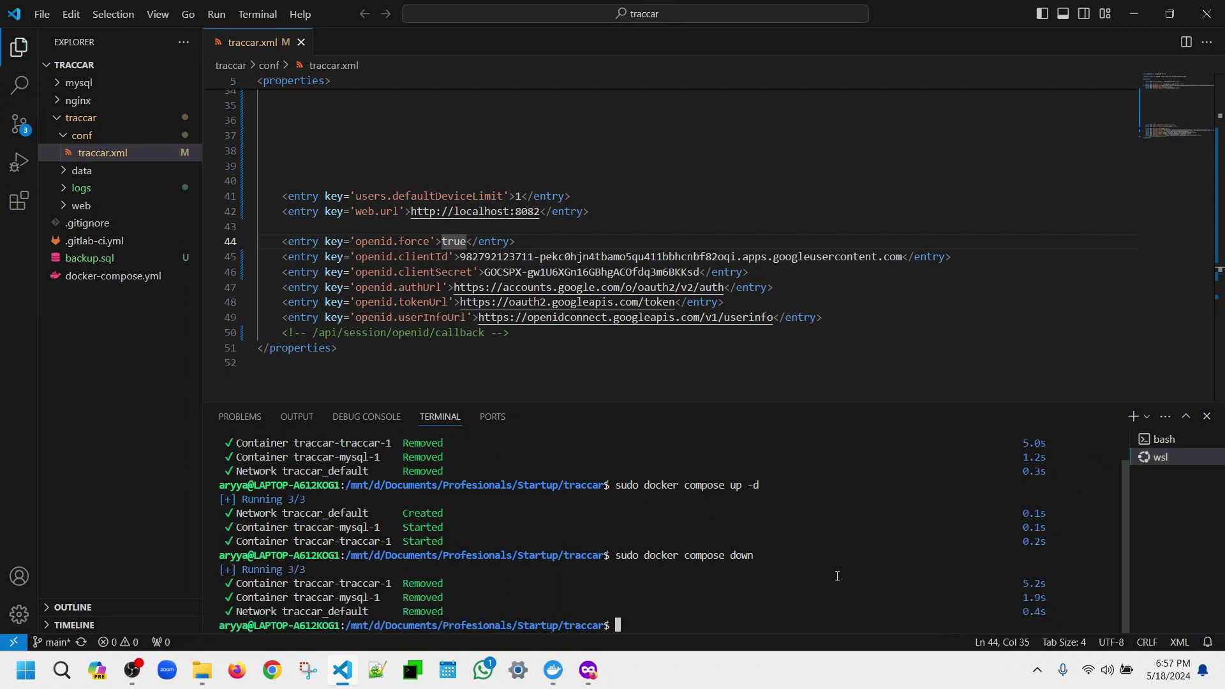
key("Up")
key("Up")
key("Return")
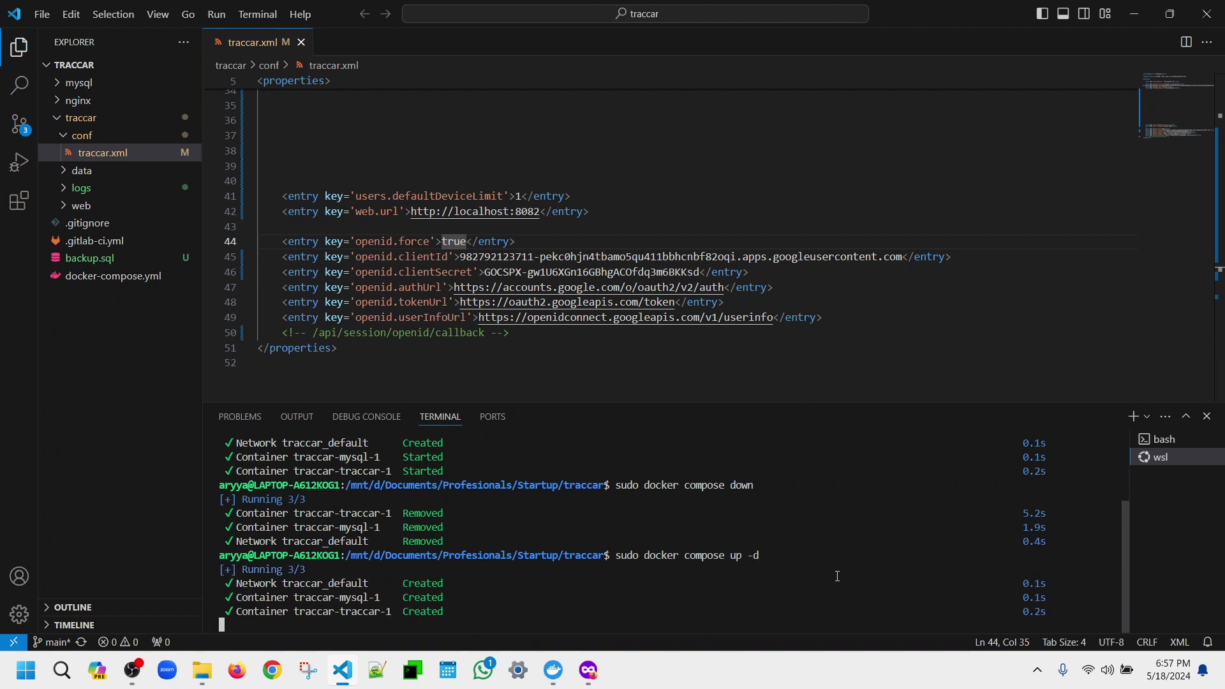
left_click(521, 196)
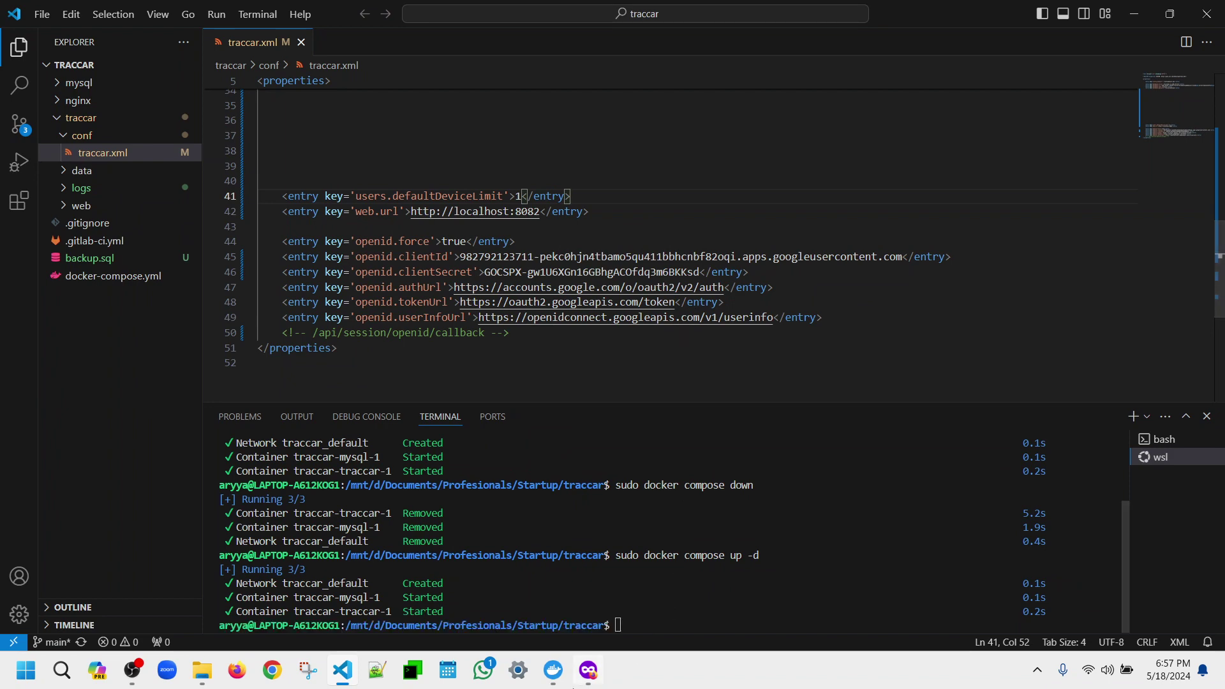
Load Traccar, landing directly on the empty device map, then use Account > Logout.
left_click(589, 670)
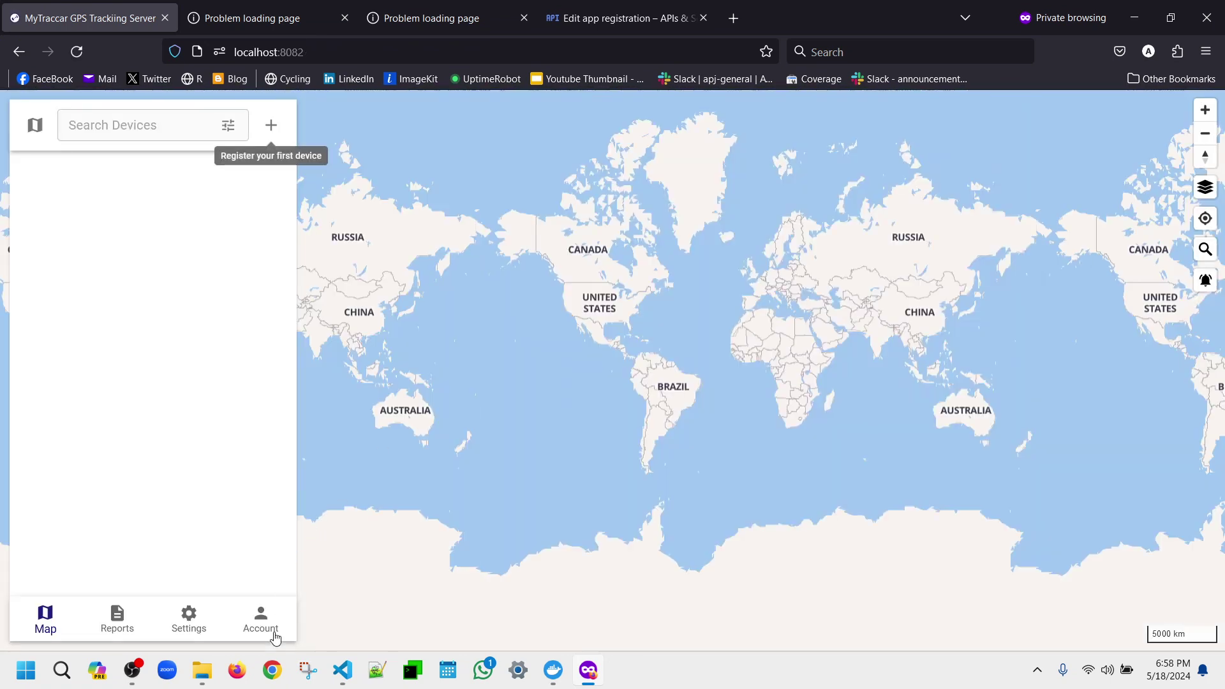
left_click(273, 631)
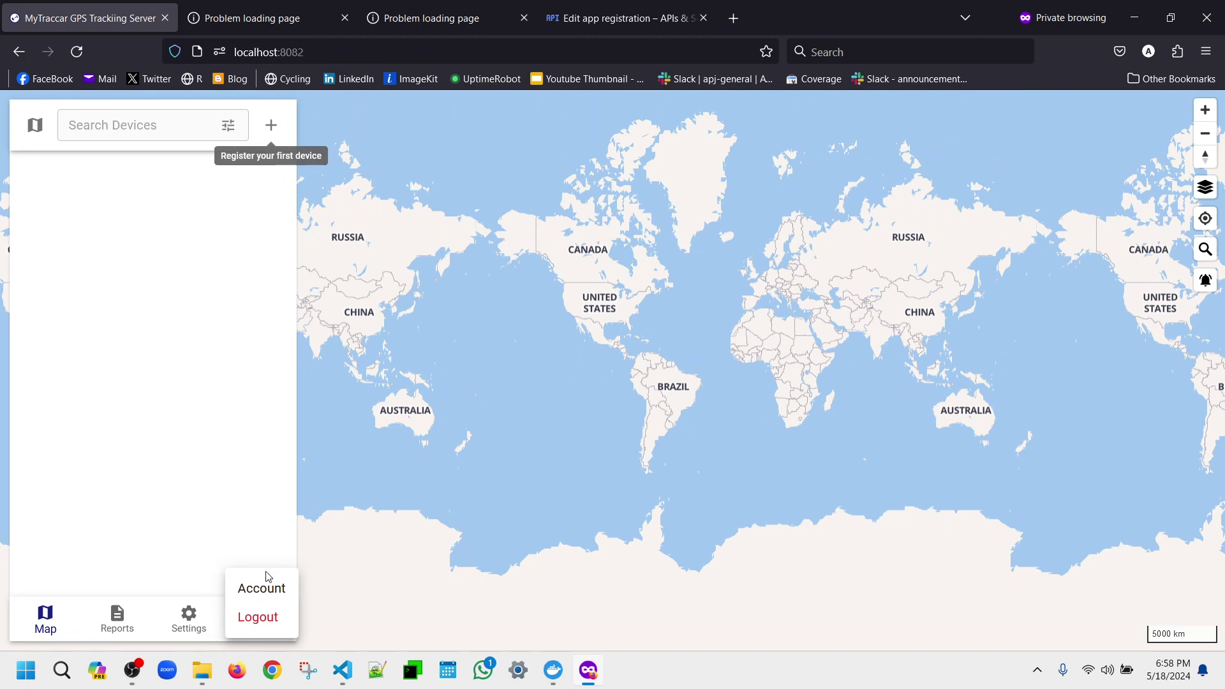
left_click(256, 616)
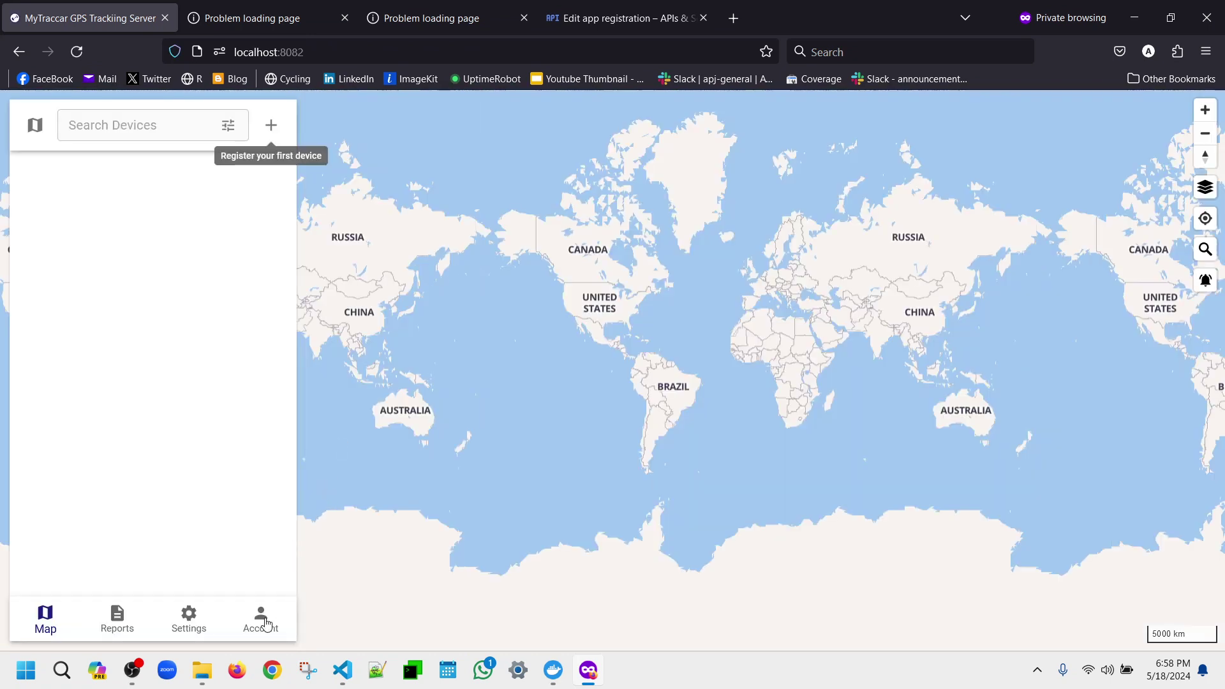
left_click(260, 619)
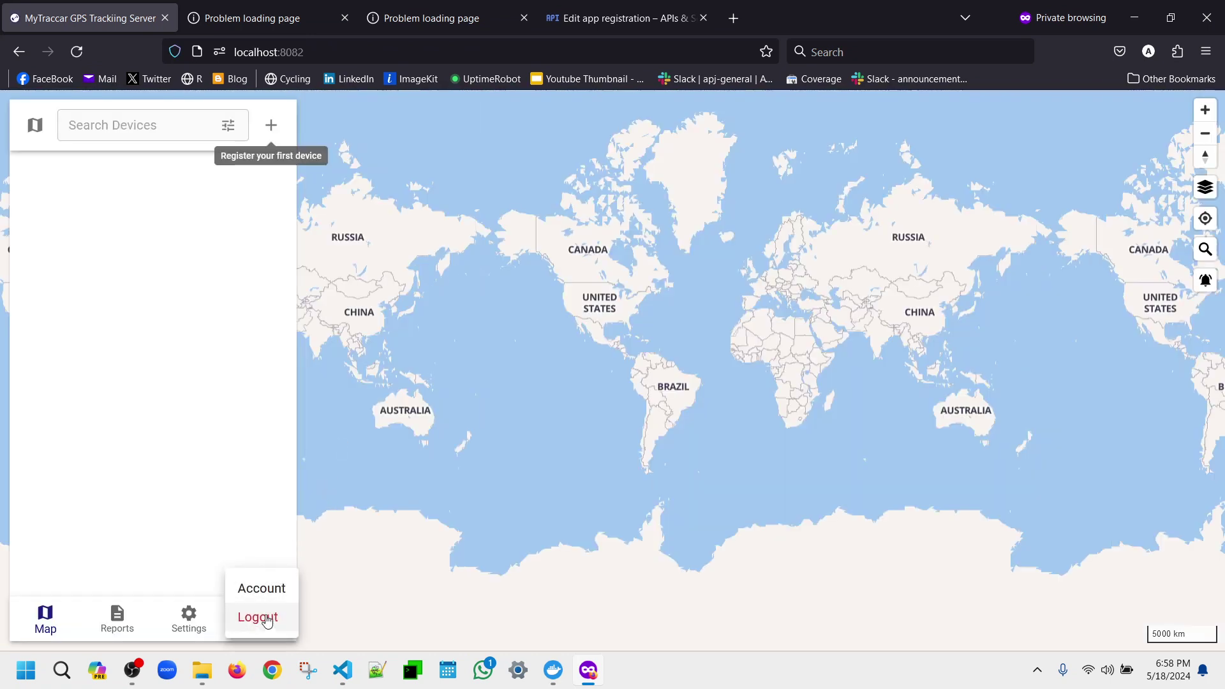